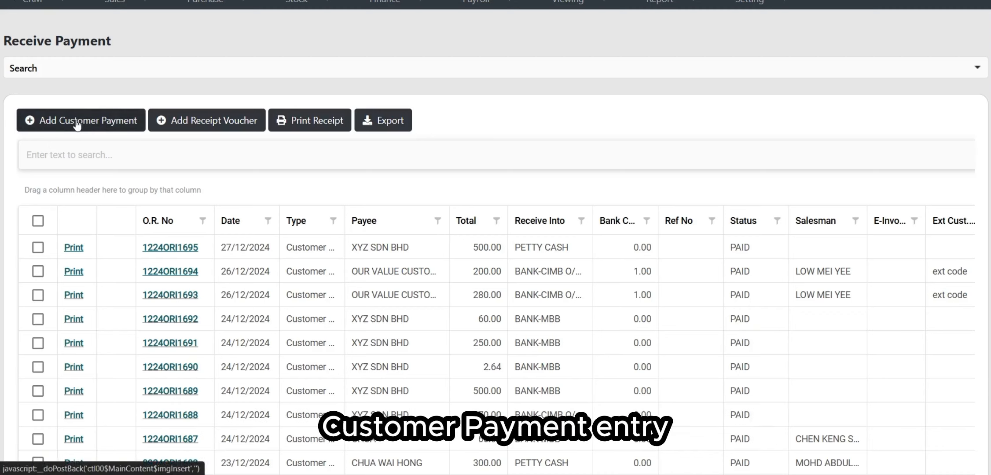
Step: Open a new Add Customer Payment form
left_click(90, 130)
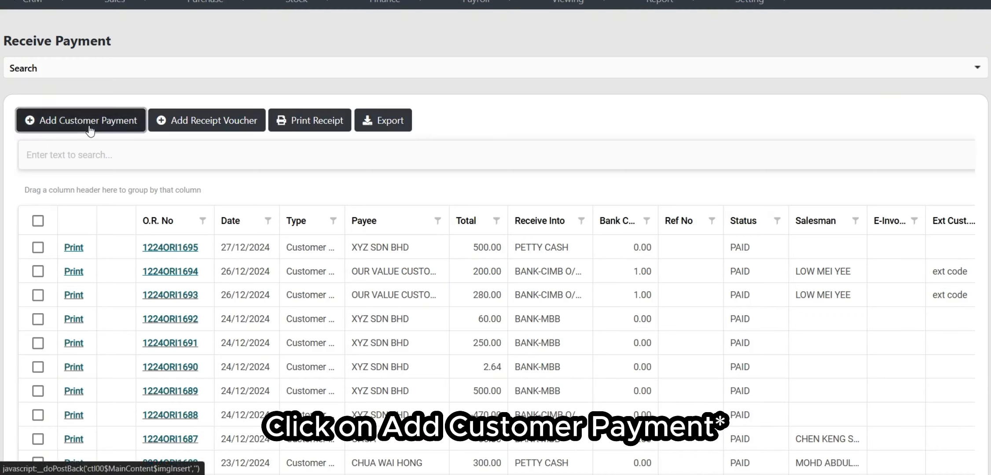
scroll(100, 131, "down", 1)
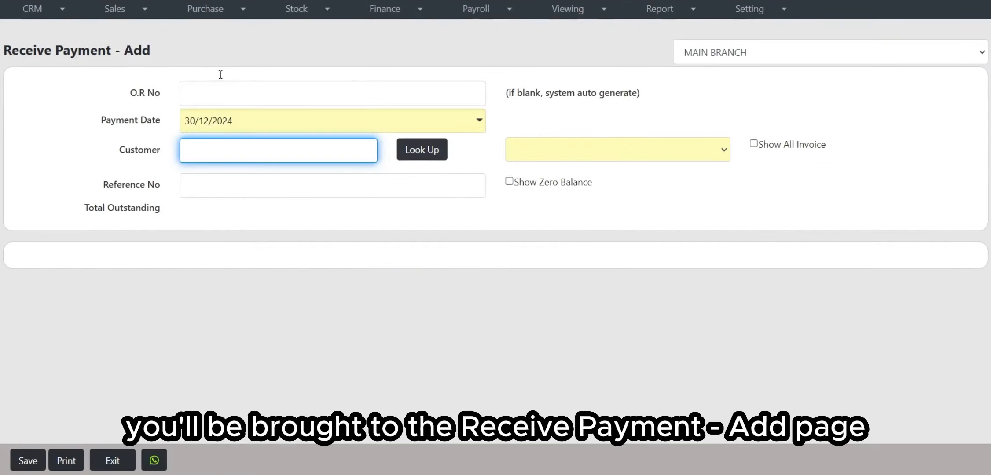
left_click_drag(2, 50, 196, 53)
left_click(196, 53)
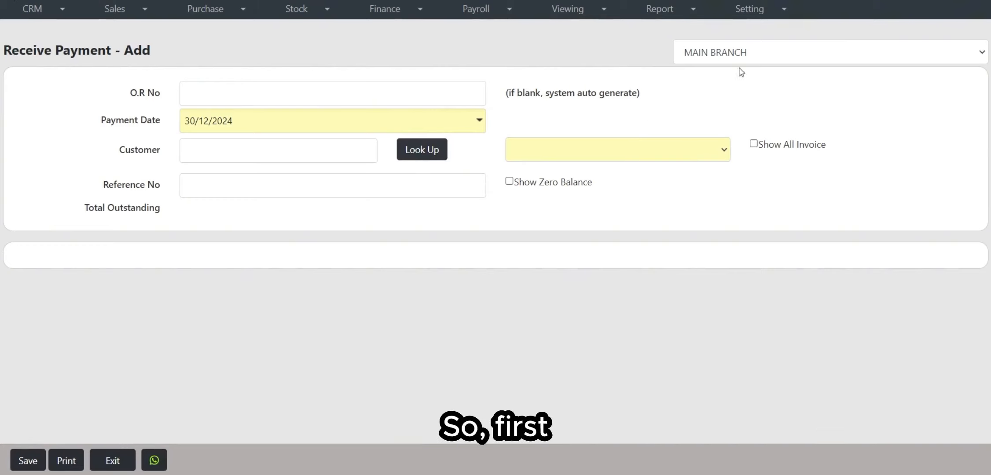
Step: Keep MAIN BRANCH as the branch and leave O.R No blank to auto-generate
left_click(748, 57)
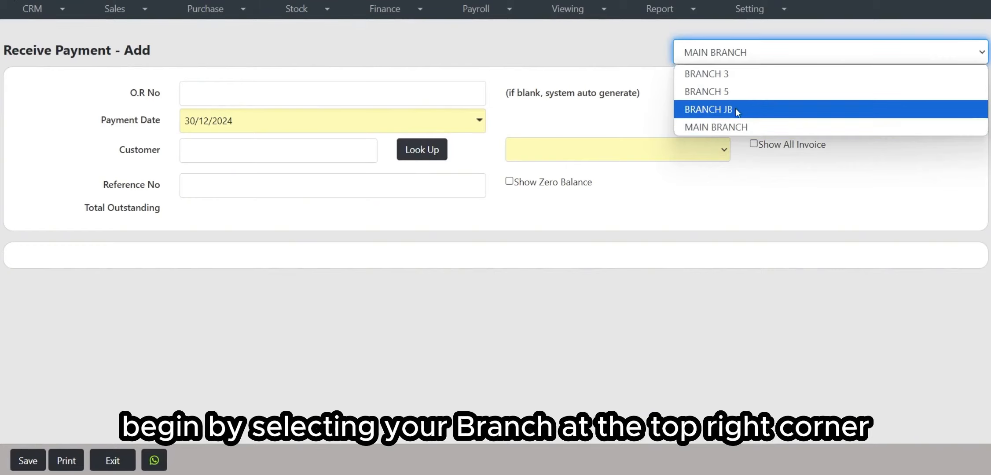
left_click(757, 61)
left_click(224, 94)
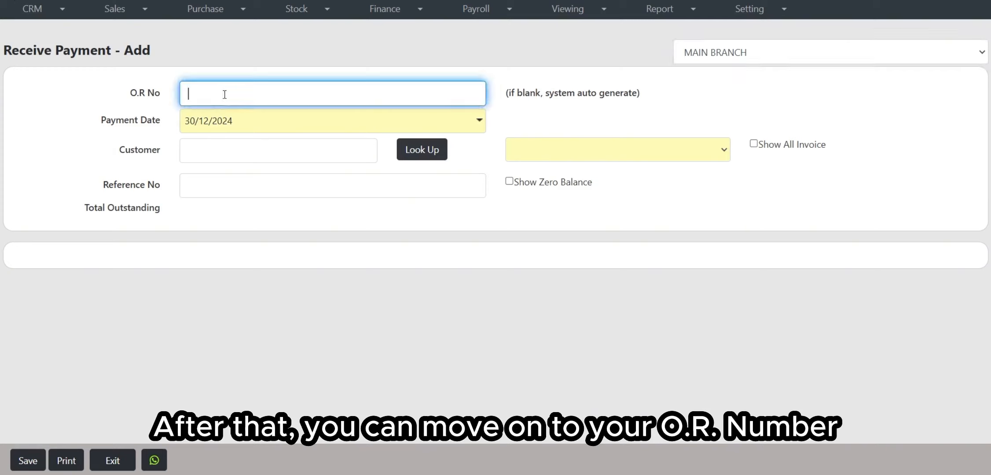
triple_click(165, 99)
left_click(273, 91)
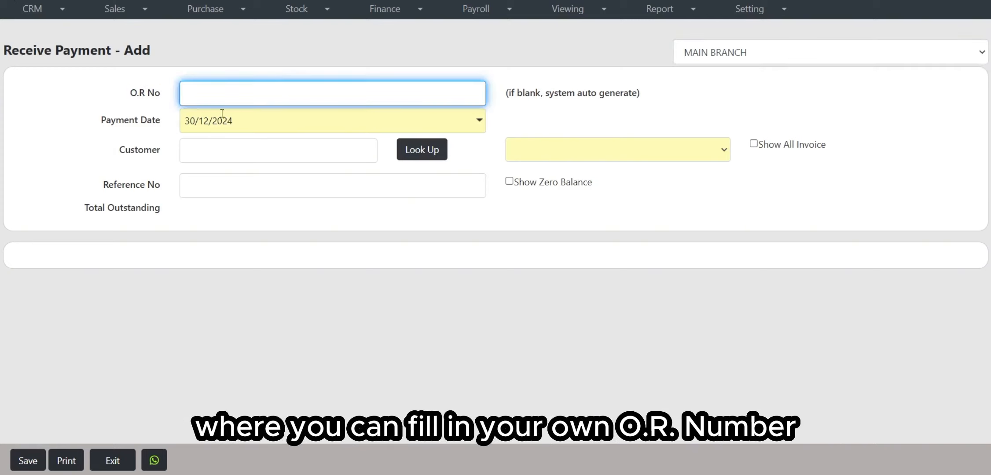
left_click_drag(549, 90, 634, 95)
left_click(563, 109)
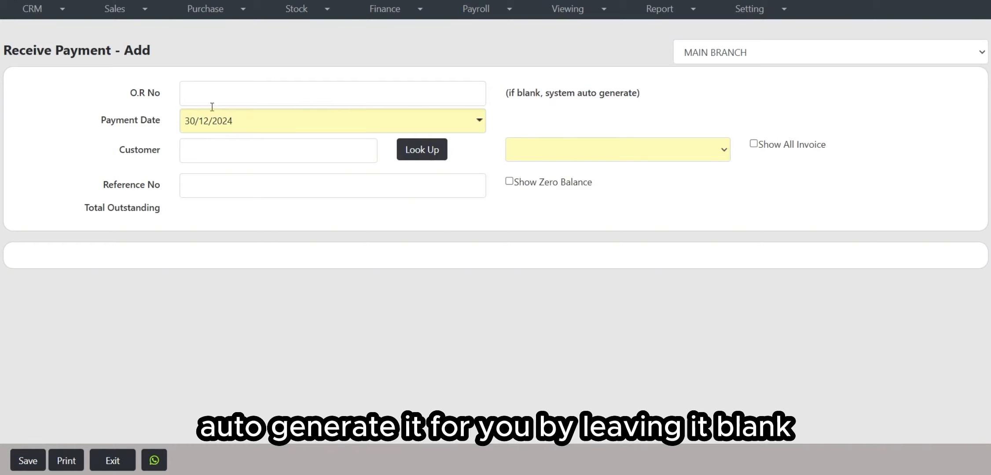
Step: Set the Payment Date to today, 30/12/2024, ready to enter the customer
left_click_drag(107, 129, 189, 123)
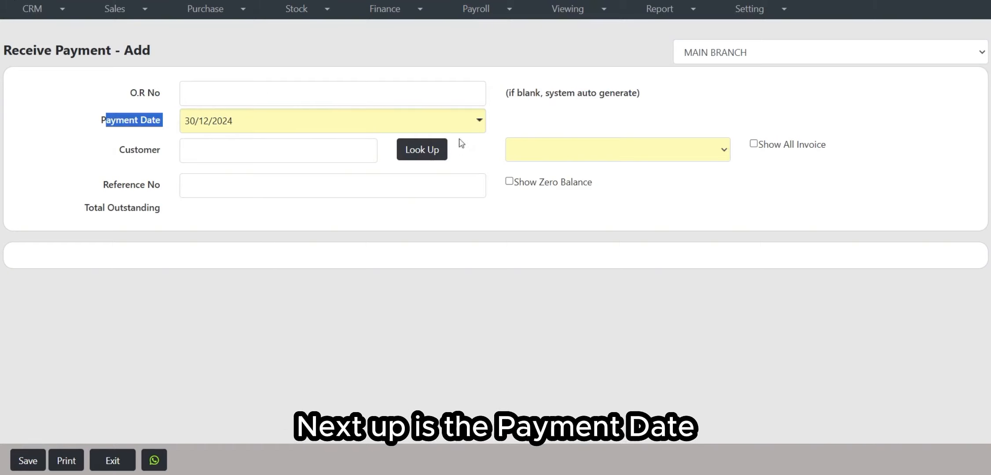
left_click(479, 122)
left_click(257, 293)
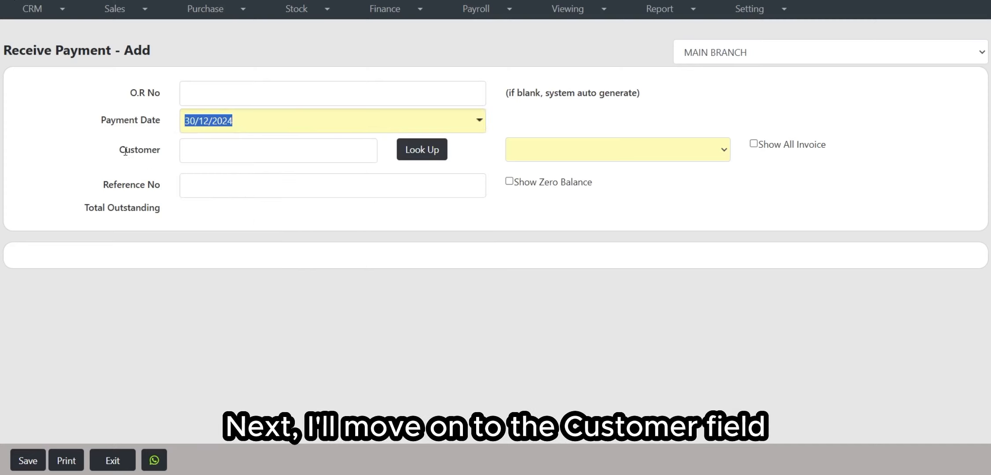
left_click_drag(121, 149, 169, 151)
left_click(211, 154)
Step: Look up 'xyz sd' and select XYZ SDN BHD, listing its three outstanding invoices (127.36 MYR)
type("x")
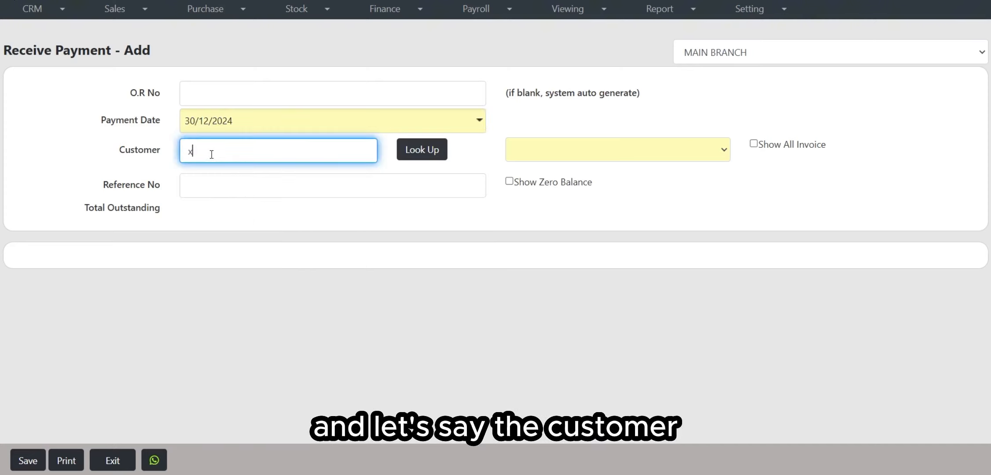
type("yz sdn bhd")
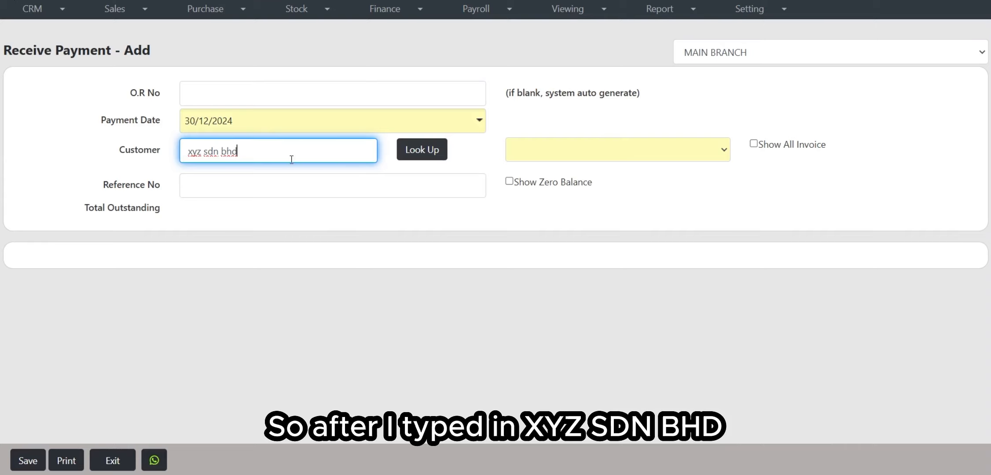
left_click(399, 154)
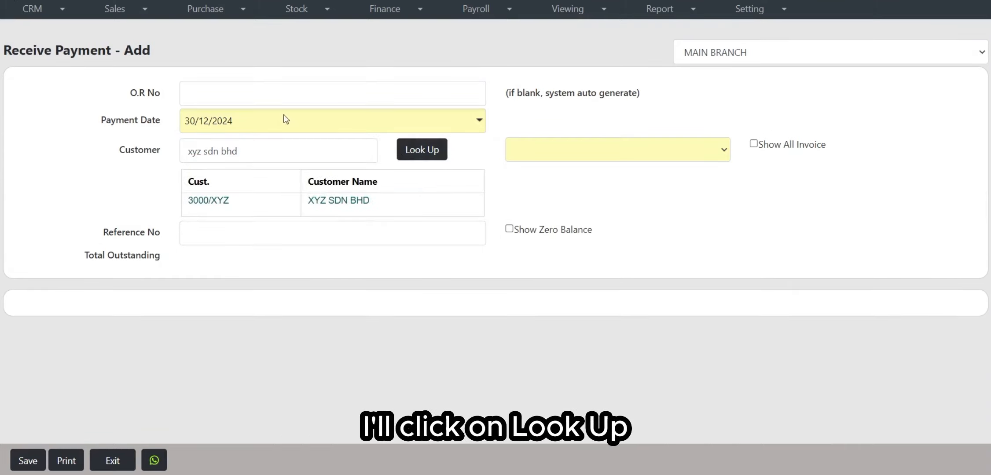
left_click(341, 200)
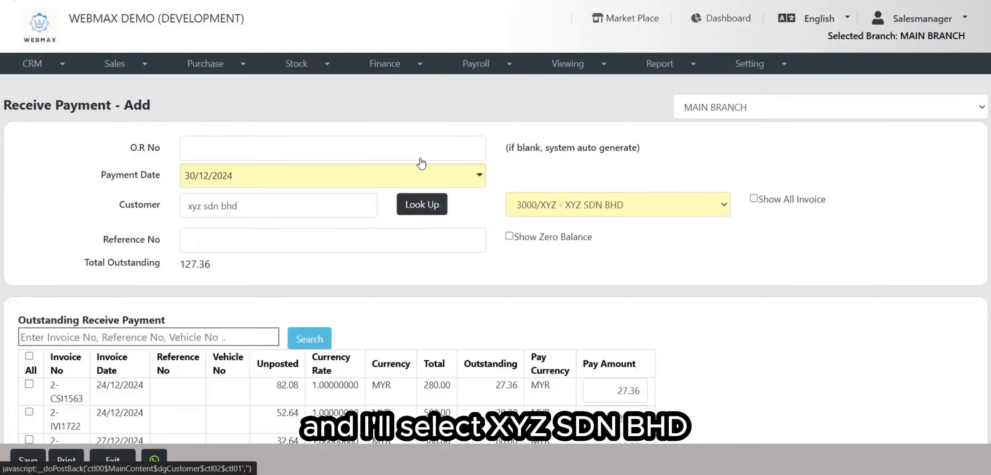
scroll(549, 202, "down", 2)
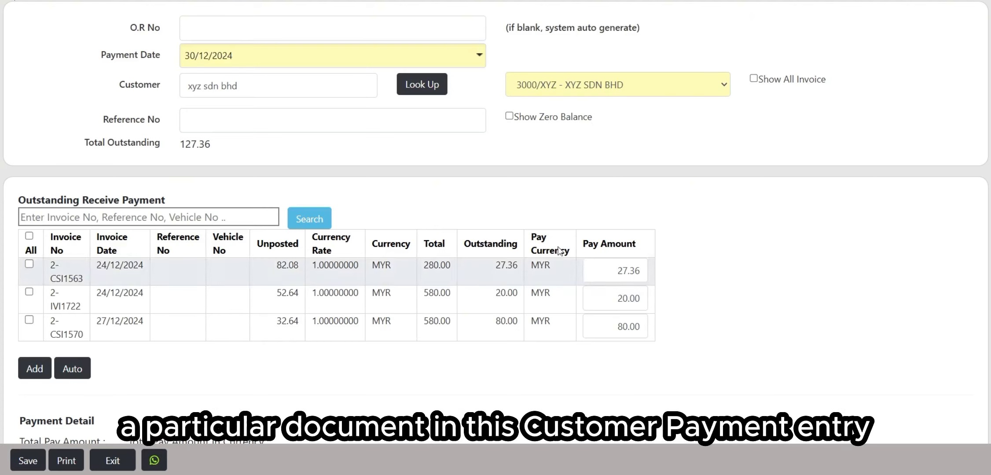
Step: Fill in 2-IVI1715 as the Reference No from the suggestions
left_click(214, 122)
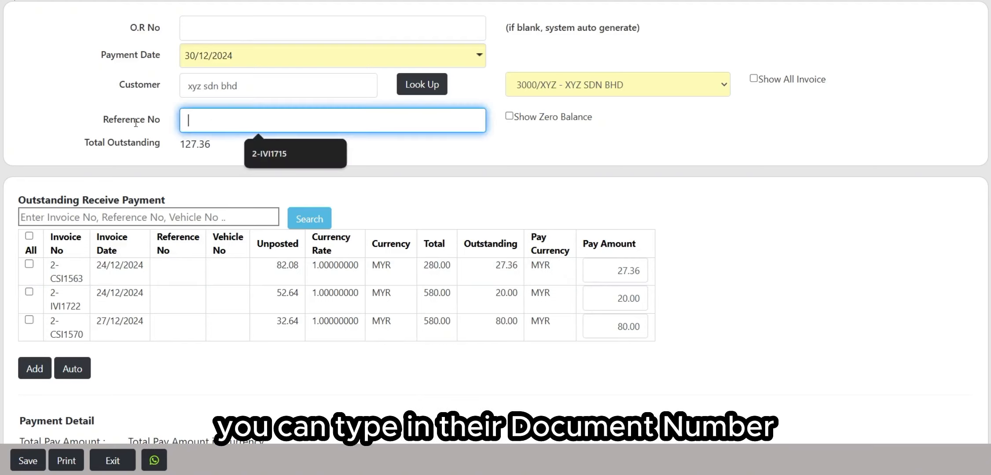
left_click_drag(82, 118, 160, 116)
left_click(194, 122)
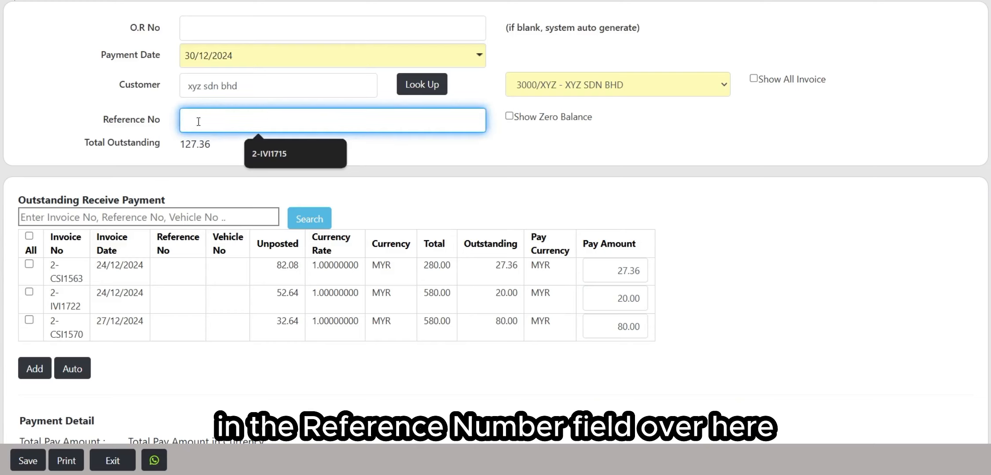
left_click(281, 153)
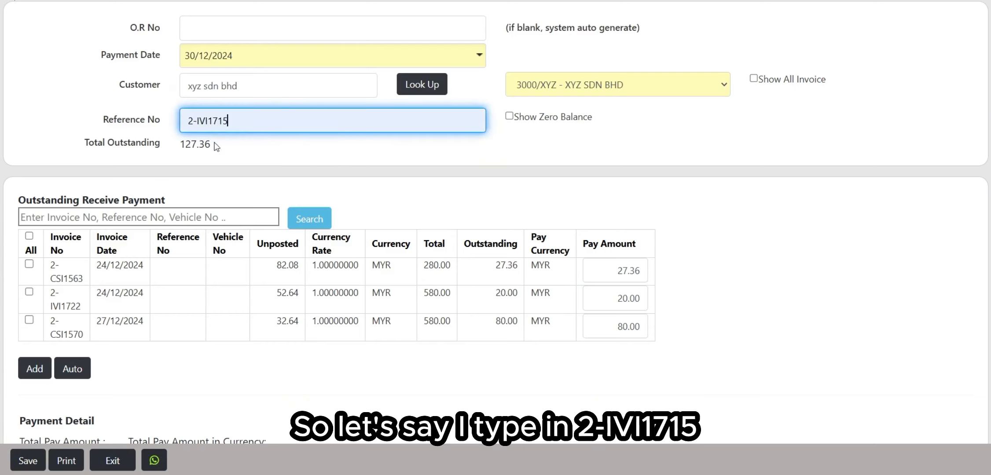
left_click(293, 154)
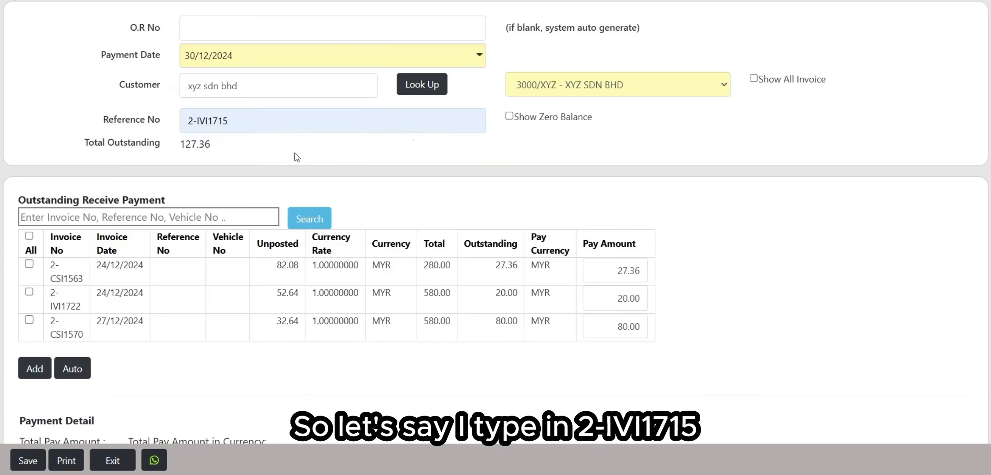
Step: Toggle Show Zero Balance on and off so only the unpaid invoices remain listed
left_click(509, 117)
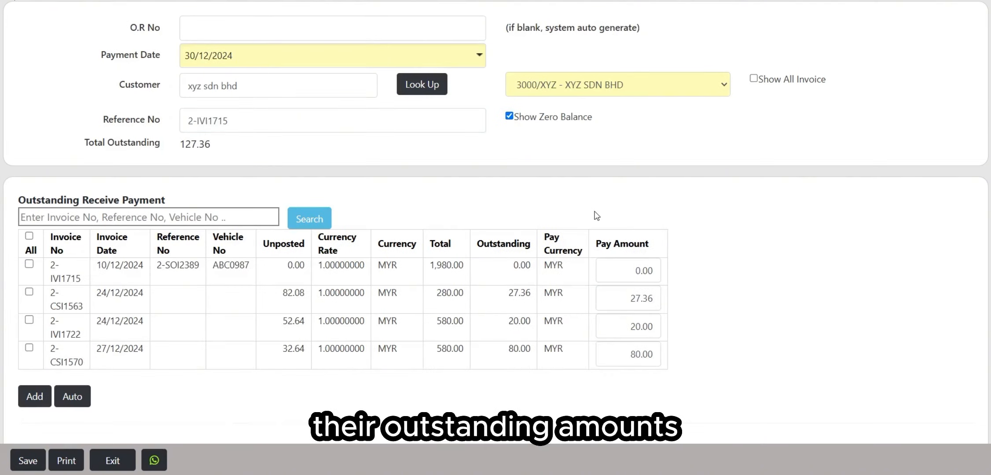
scroll(597, 213, "down", 1)
scroll(58, 264, "up", 1)
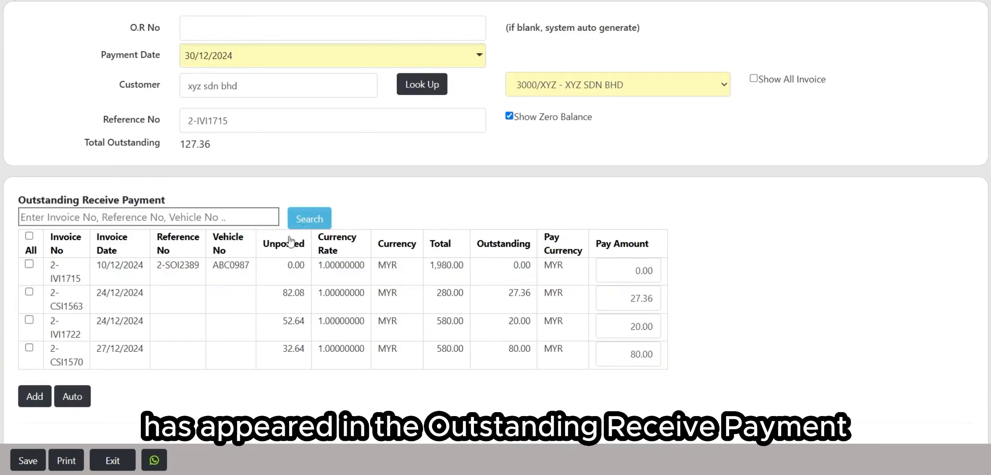
left_click(509, 116)
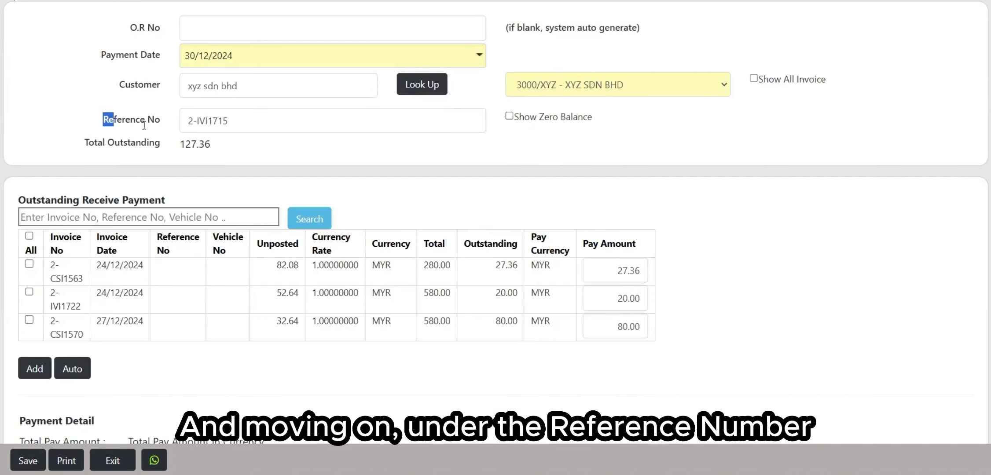
left_click_drag(144, 125, 147, 124)
left_click(167, 139)
left_click_drag(85, 144, 161, 145)
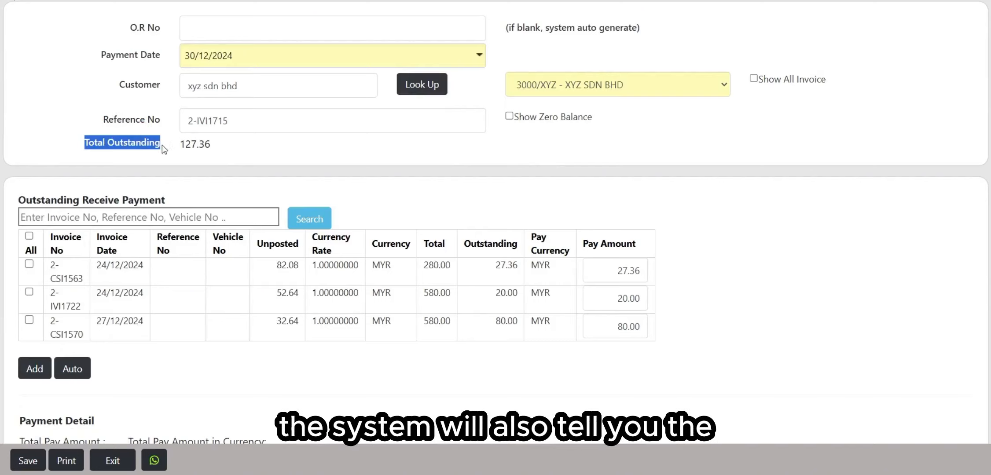
left_click(225, 157)
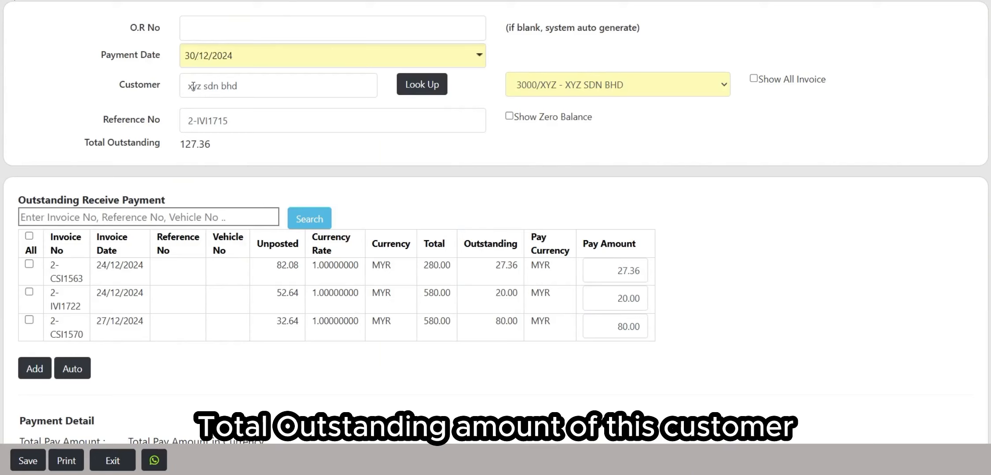
scroll(381, 192, "down", 1)
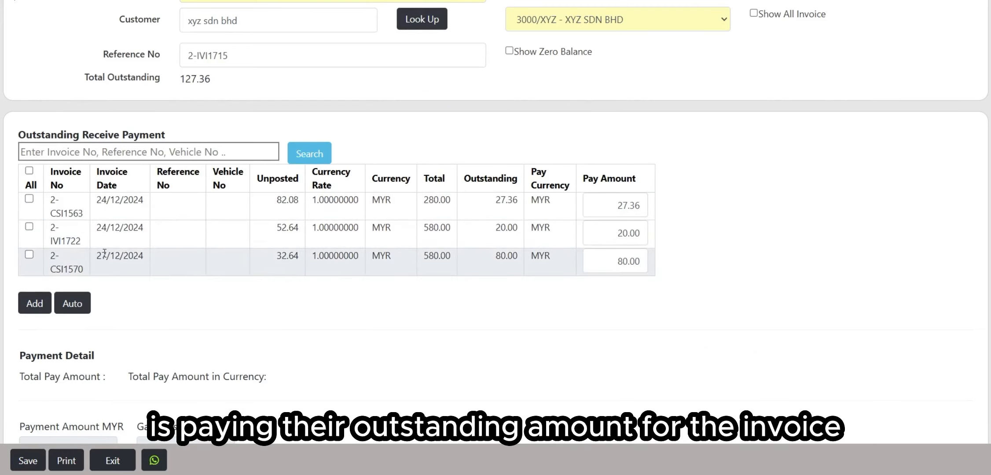
Step: Add invoice 2-CSI1570 to the payment details, then delete that line
left_click(30, 255)
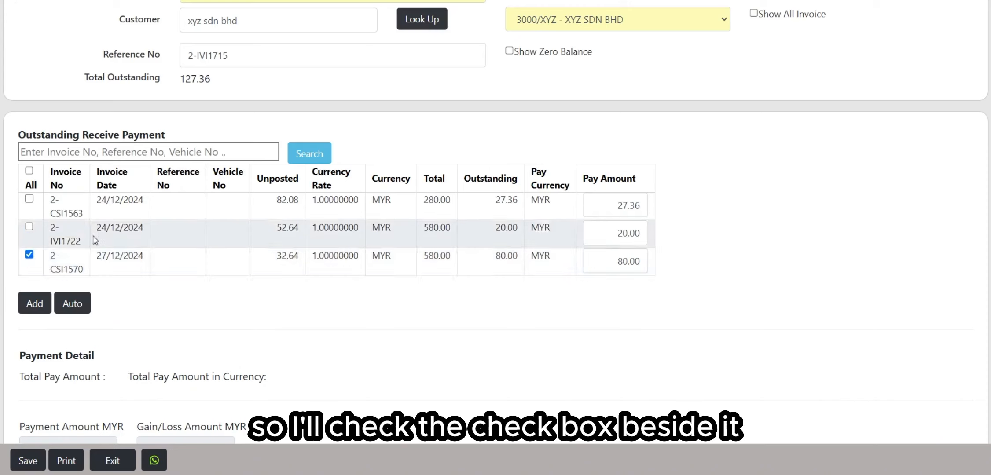
left_click(32, 308)
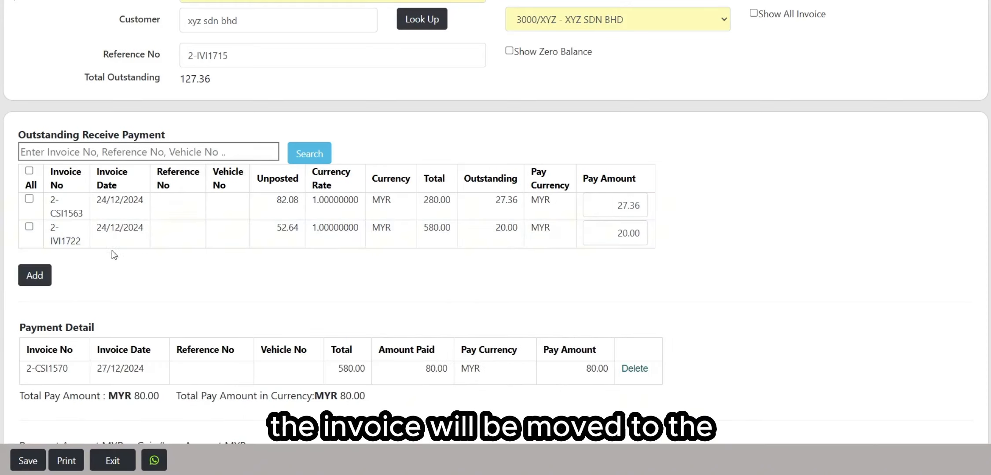
scroll(34, 346, "down", 2)
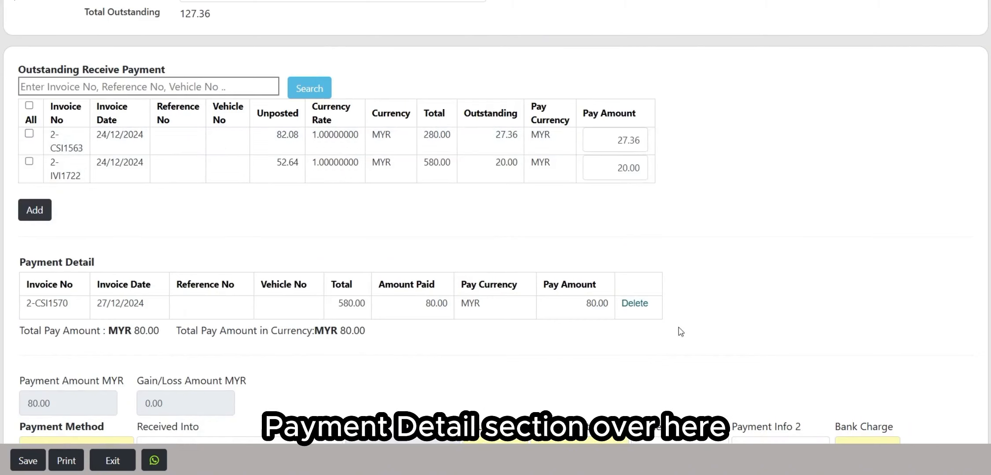
left_click(634, 305)
left_click(558, 81)
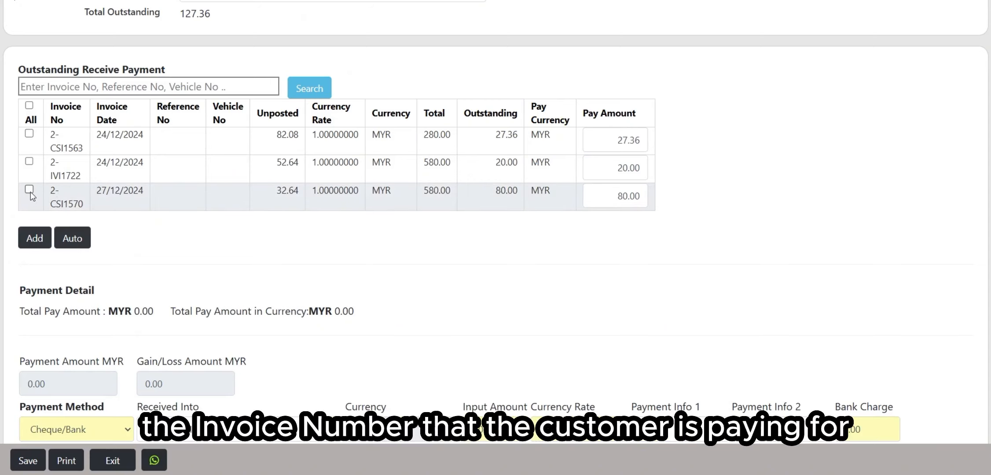
Step: Add a 50.00 partial payment for 2-CSI1570, then delete it and confirm
left_click(643, 196)
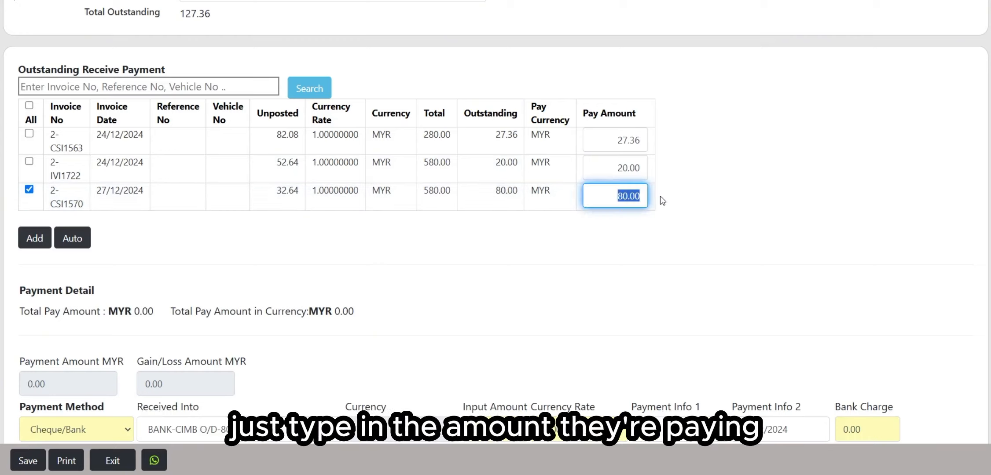
type("50")
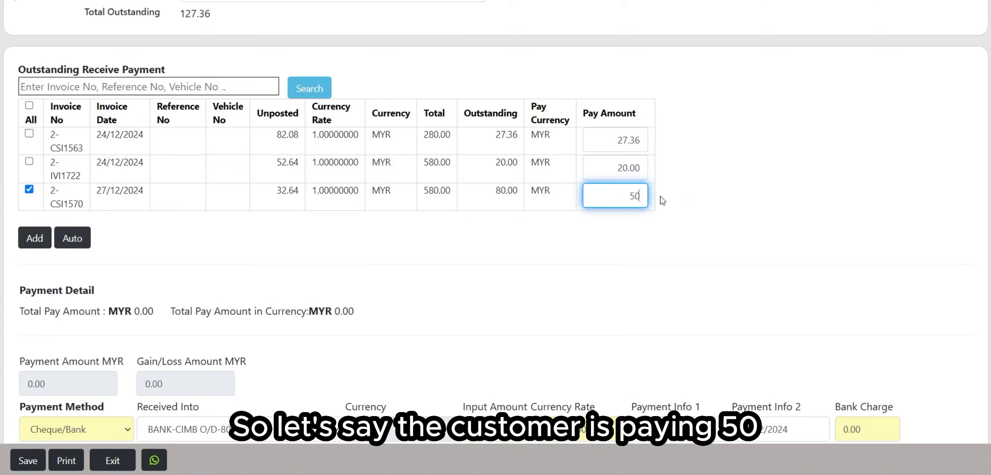
left_click(36, 236)
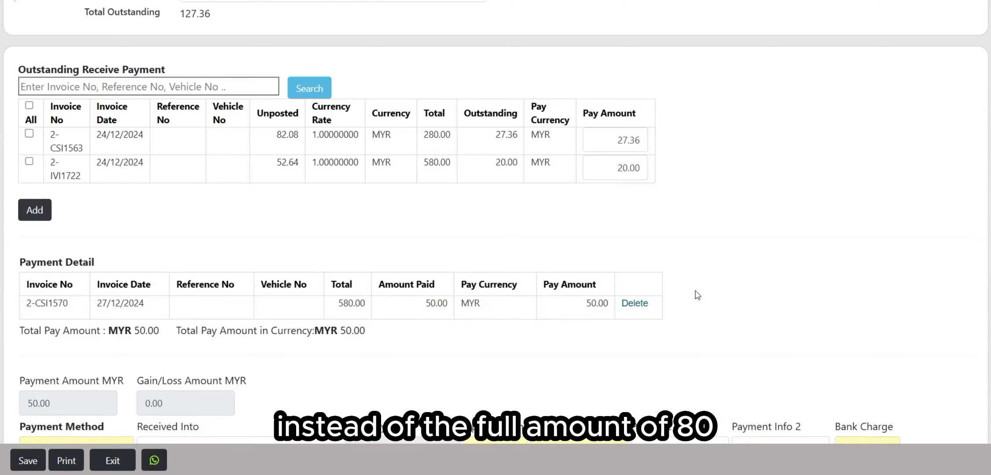
left_click(636, 303)
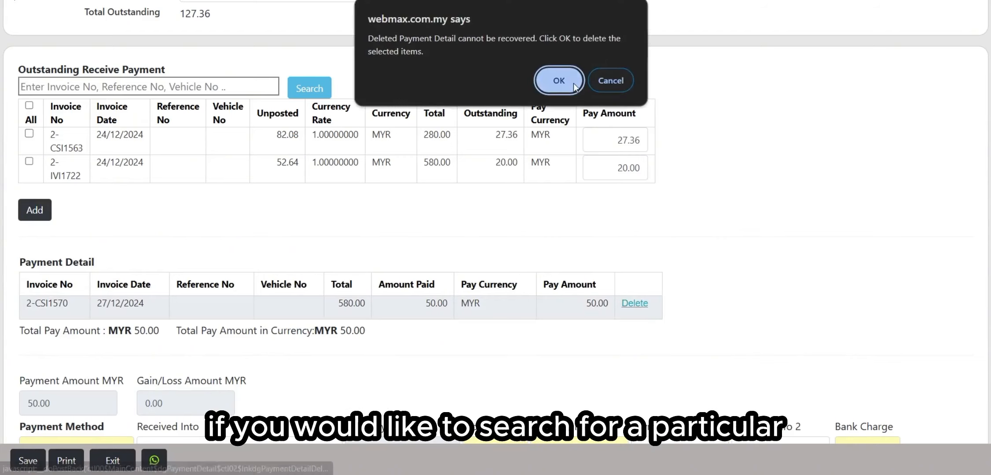
left_click(556, 76)
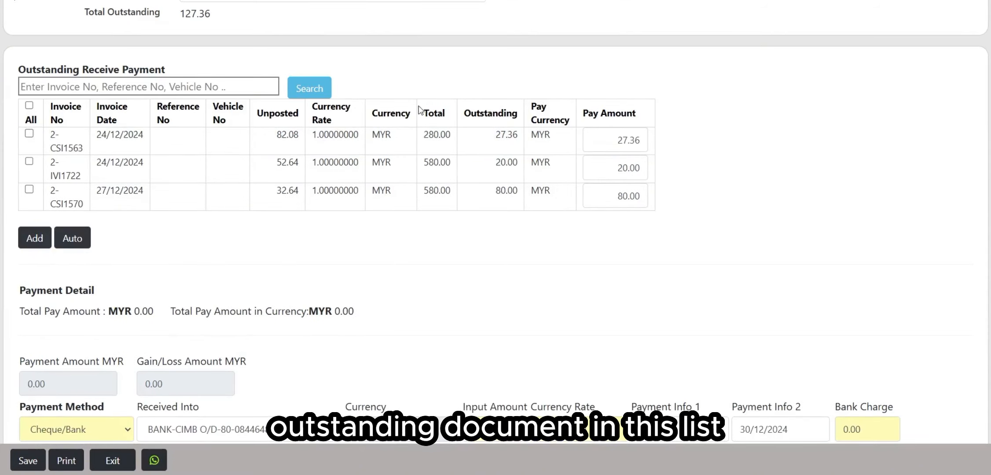
left_click(186, 87)
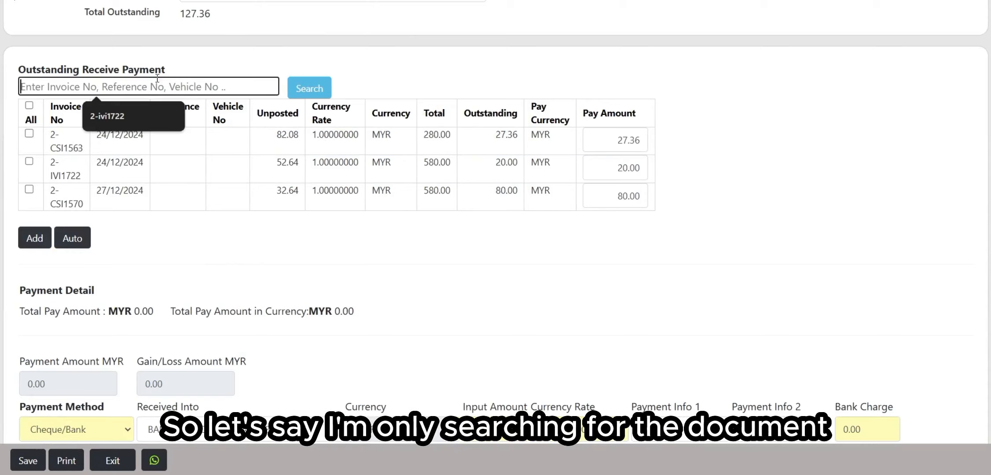
left_click(104, 117)
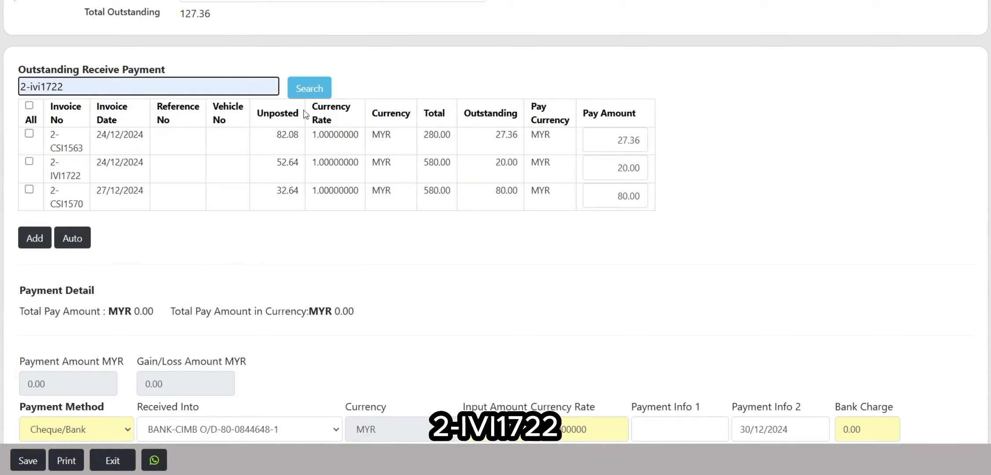
left_click(327, 92)
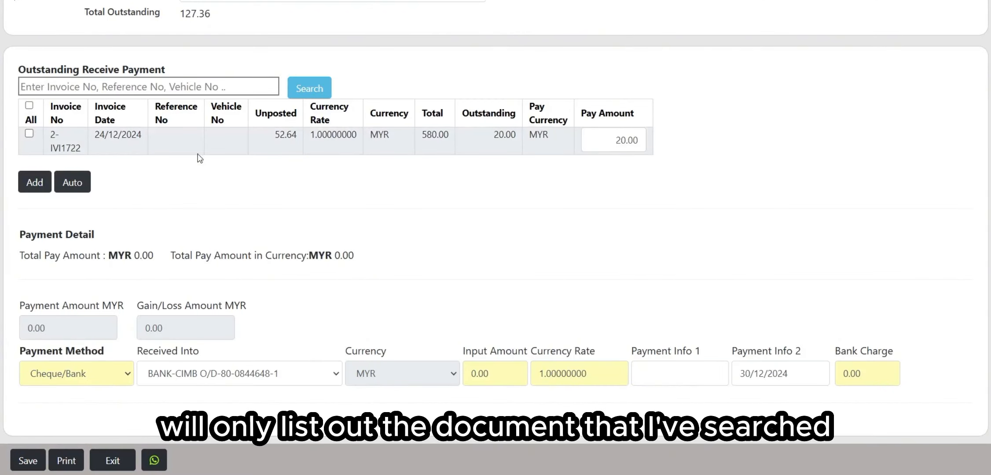
left_click(331, 90)
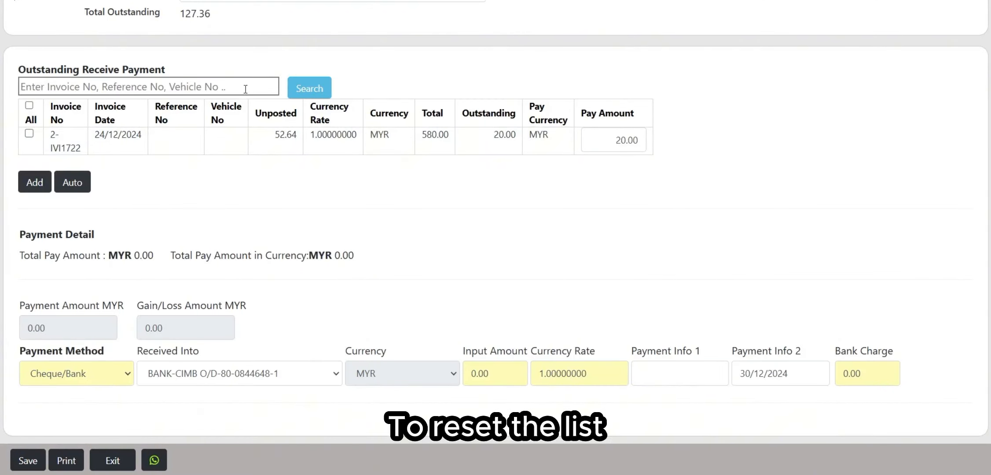
left_click(310, 88)
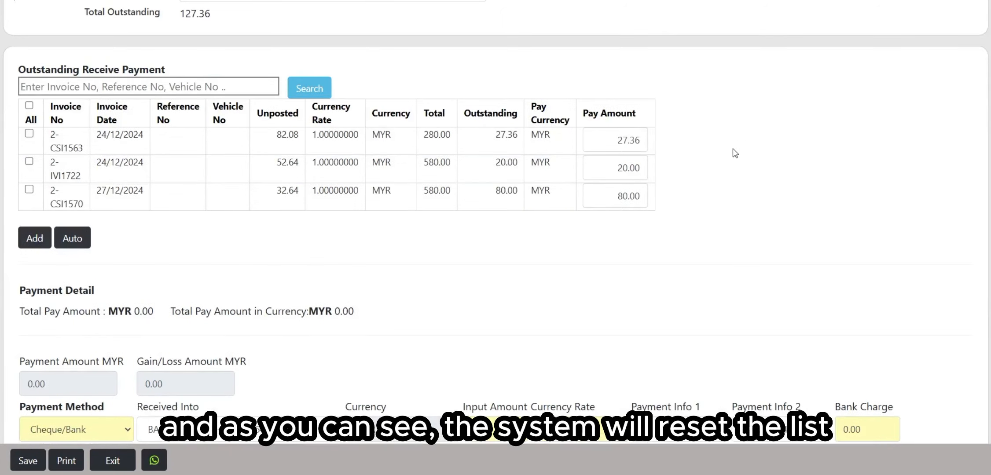
Step: Enter 50 as Input Amount and auto-allocate it as 27.36, 20.00 and 2.64
scroll(286, 154, "up", 2)
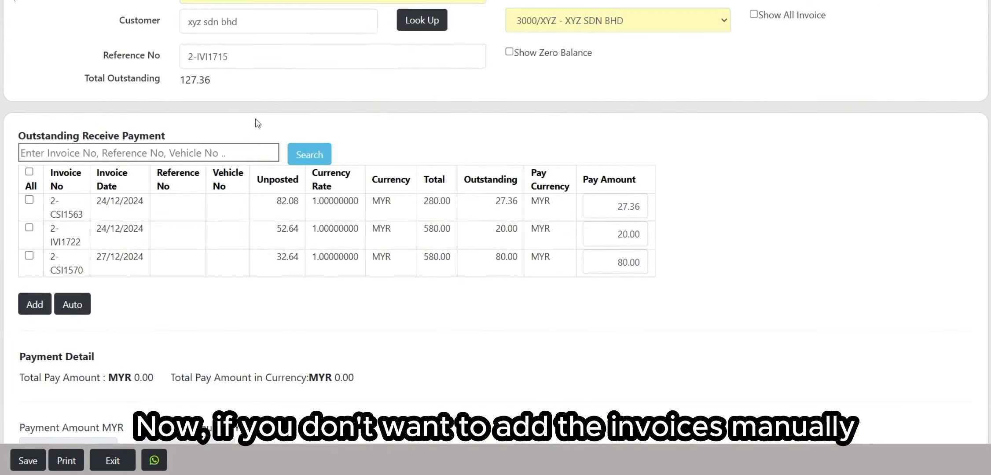
scroll(248, 219, "down", 2)
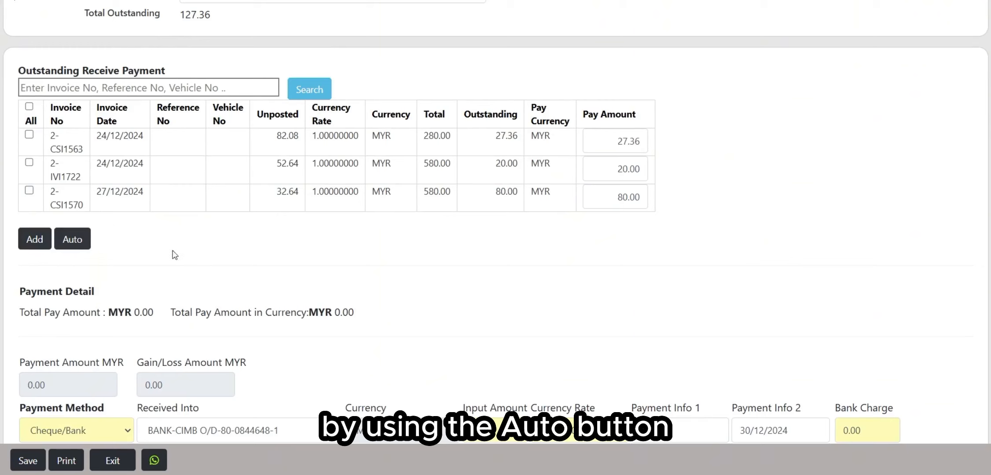
scroll(440, 220, "down", 2)
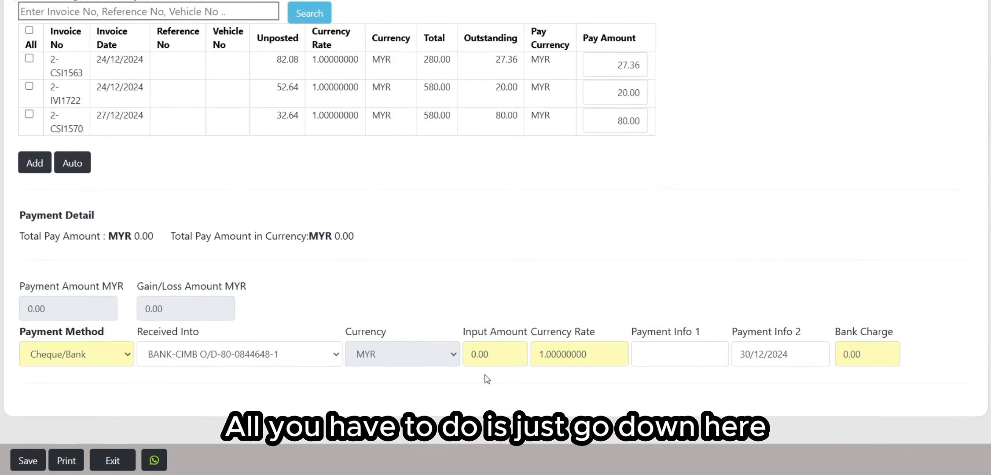
left_click(490, 357)
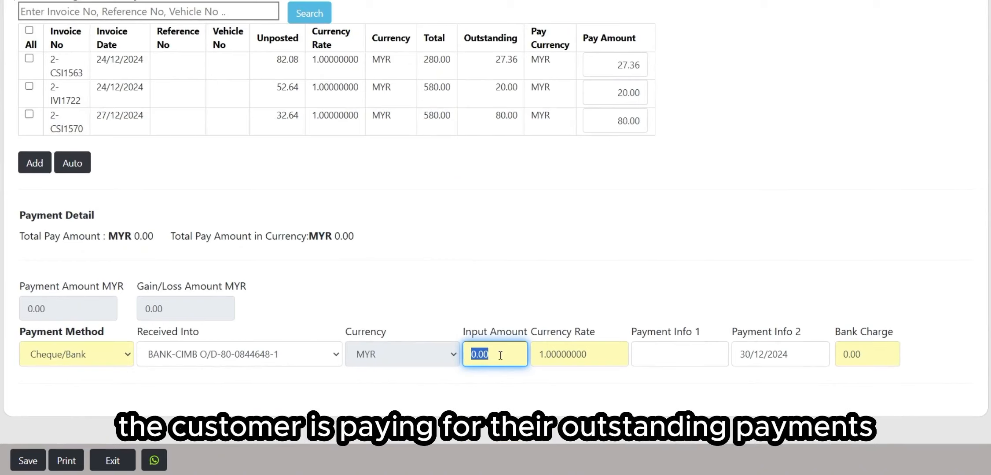
type("50")
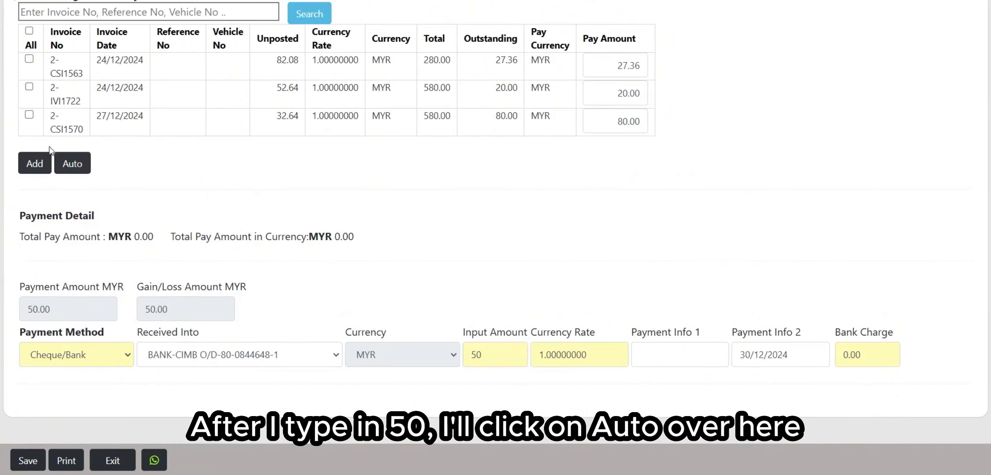
left_click(66, 164)
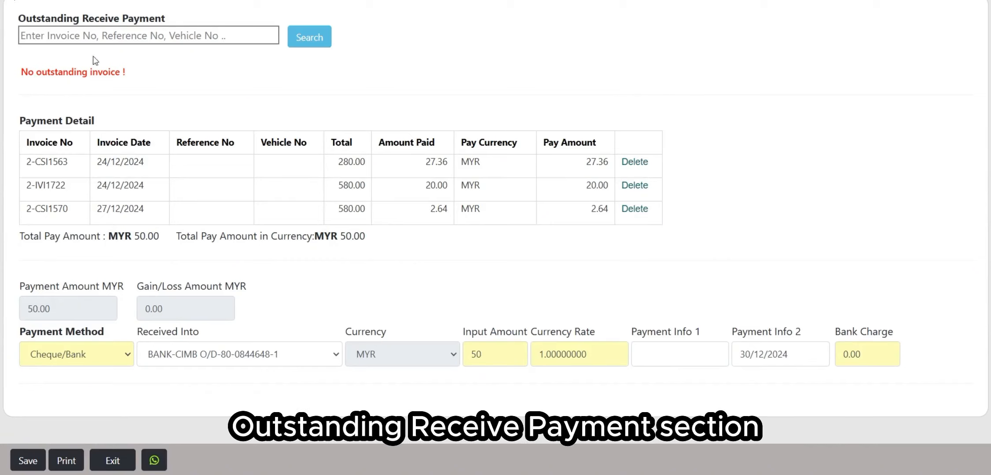
left_click_drag(66, 122, 104, 126)
left_click(495, 238)
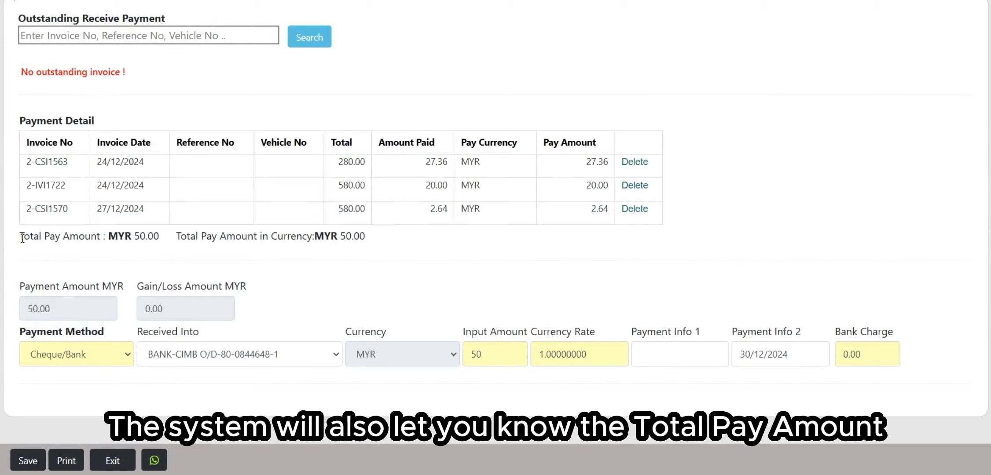
left_click_drag(22, 238, 353, 236)
left_click(146, 227)
left_click(342, 239)
left_click(417, 236)
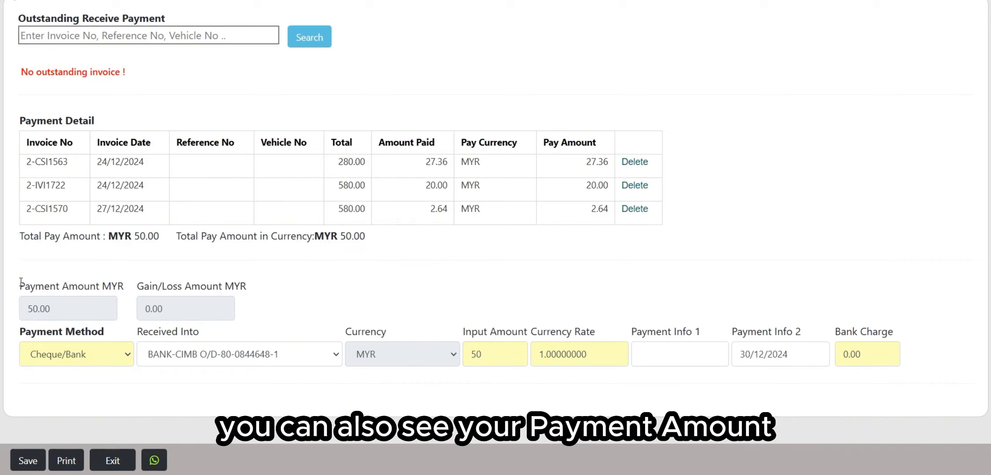
left_click_drag(22, 285, 215, 286)
left_click(100, 298)
left_click(242, 282)
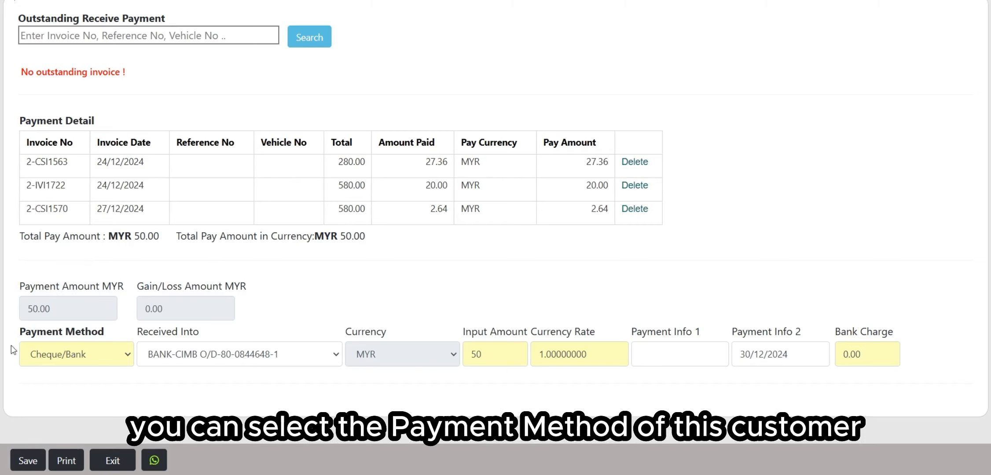
left_click(105, 359)
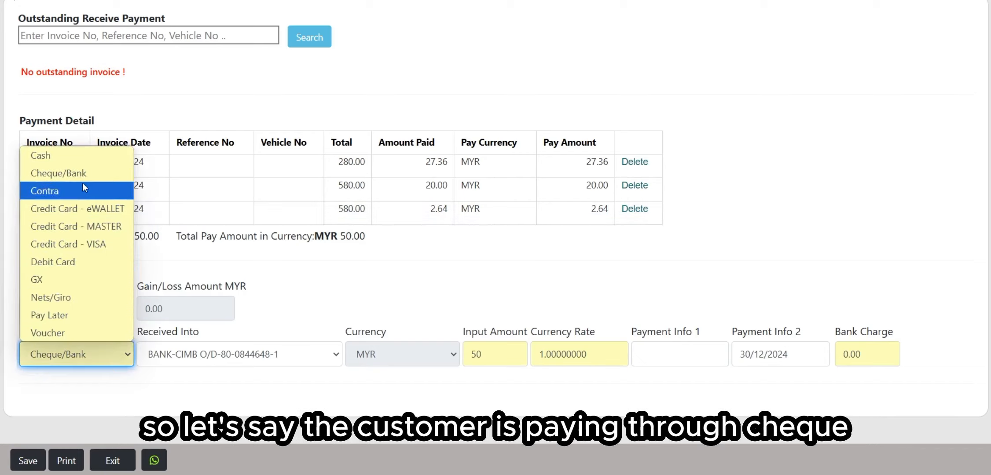
left_click(94, 174)
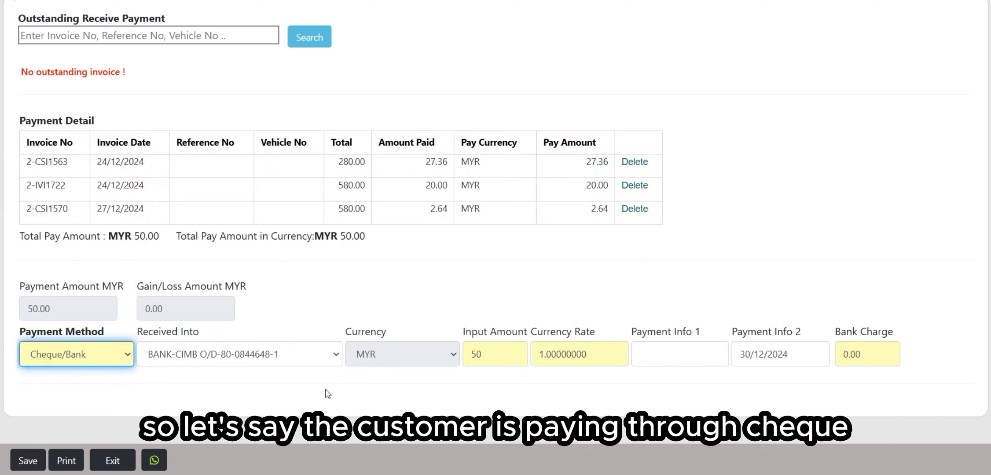
left_click(246, 355)
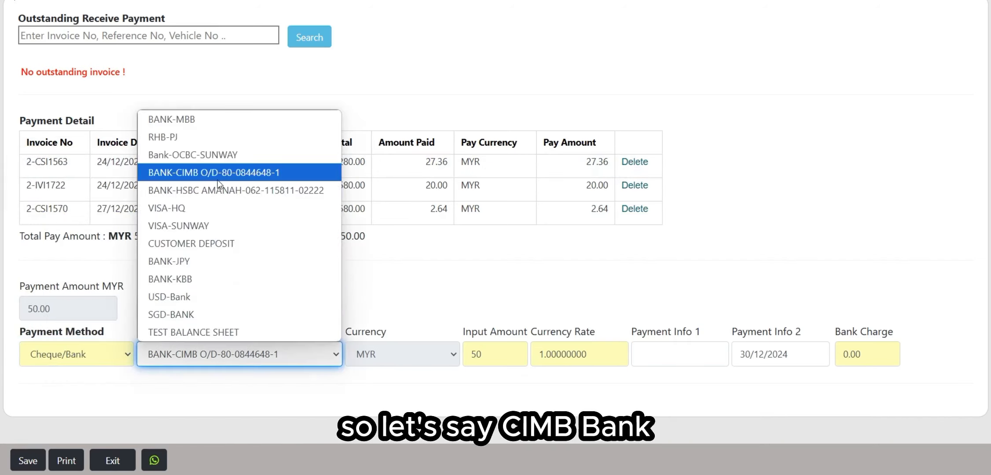
left_click(210, 176)
left_click(313, 329)
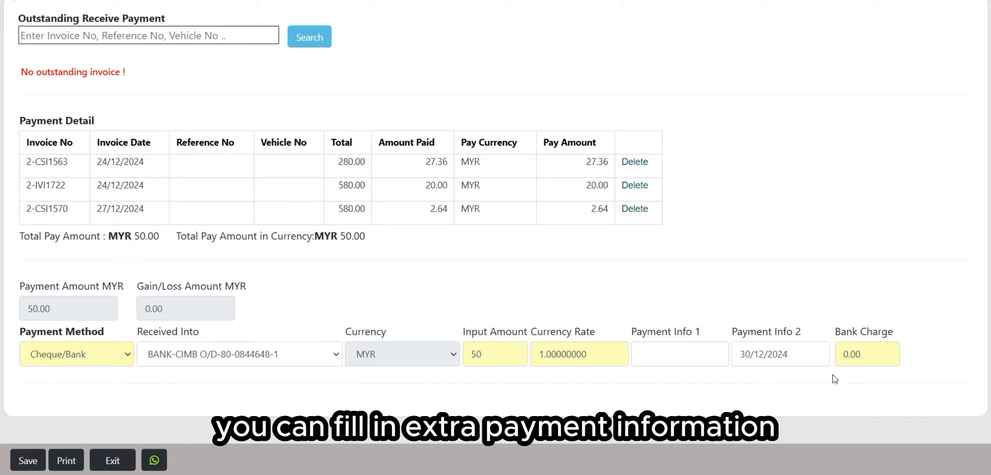
left_click(702, 355)
left_click(771, 354)
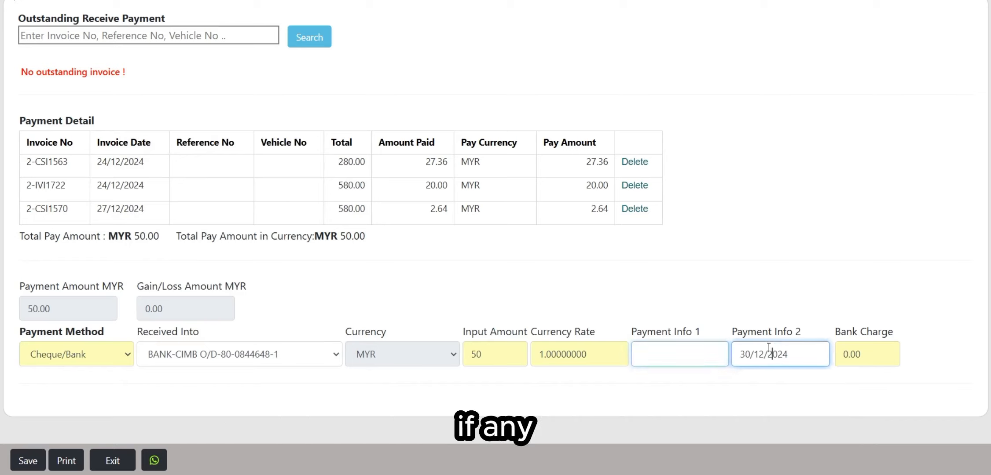
left_click(863, 351)
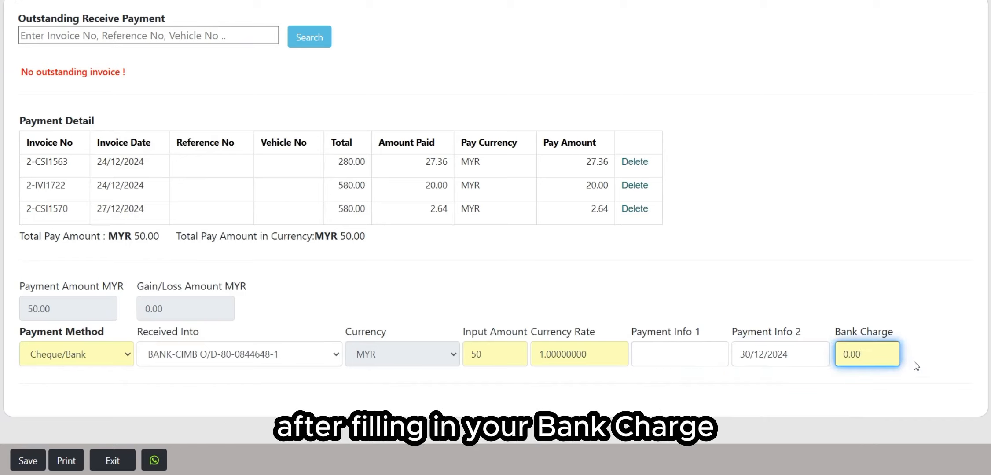
scroll(393, 149, "up", 5)
scroll(648, 284, "down", 4)
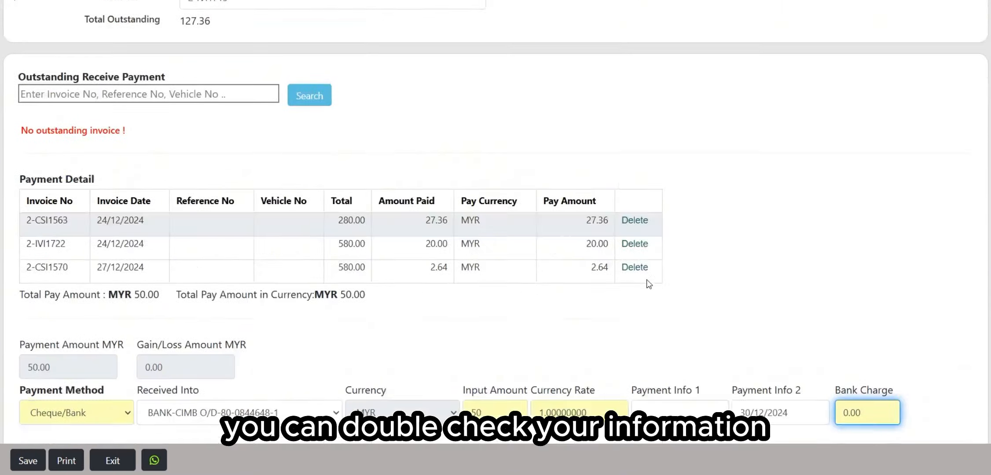
scroll(649, 284, "down", 1)
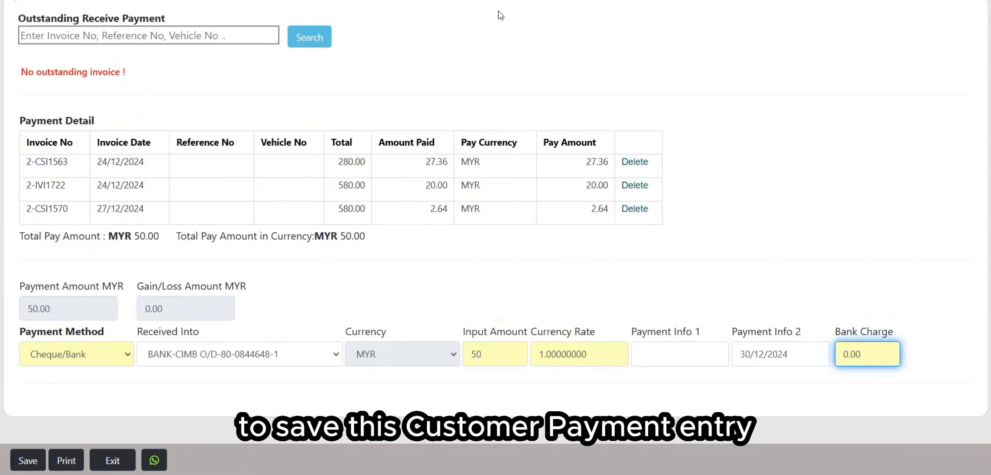
Step: Save the 50.00 payment, recorded as 1224ORI1700 PAID into BANK-CIMB
left_click(207, 407)
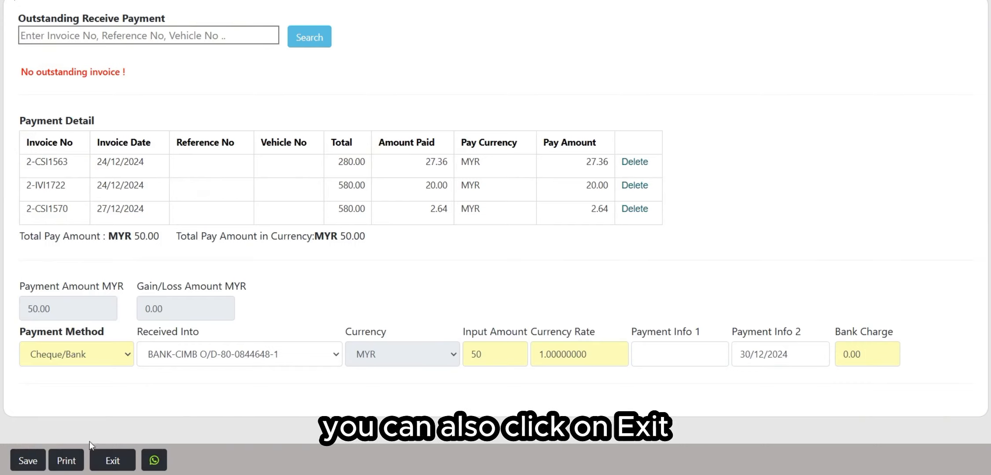
left_click(32, 457)
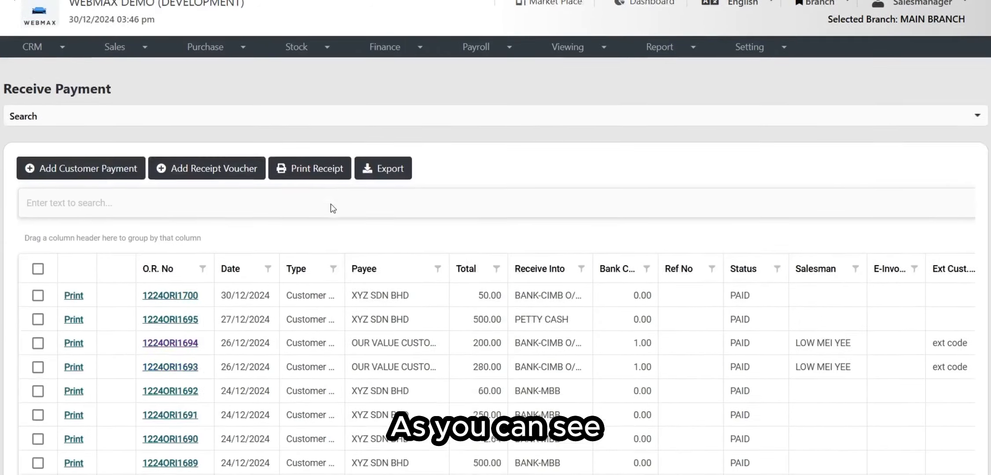
Step: Start a new receipt voucher from the Receive Payment list
scroll(330, 204, "down", 3)
scroll(307, 190, "up", 2)
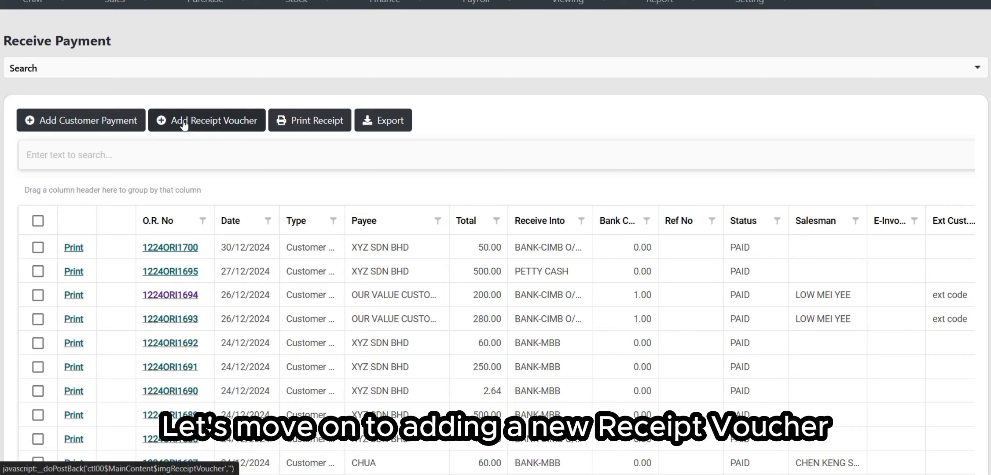
left_click(207, 125)
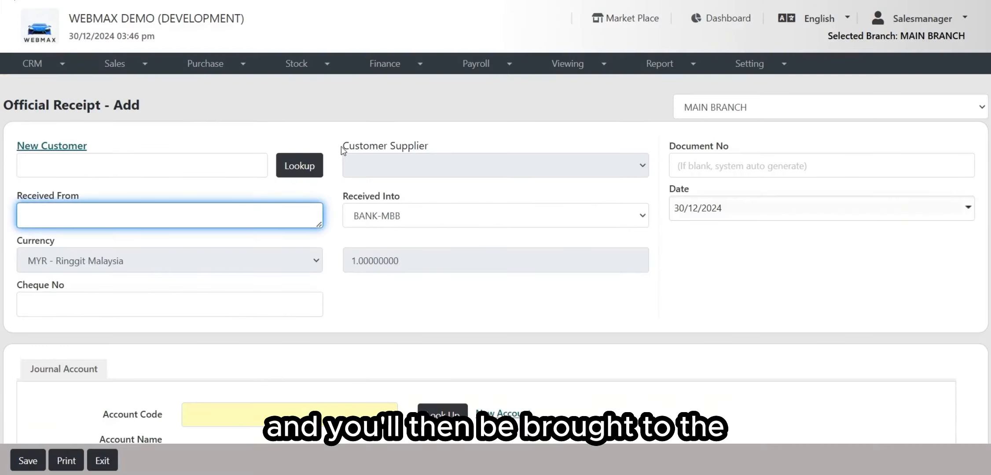
Step: Keep MAIN BRANCH as the receipt's branch
scroll(341, 146, "down", 1)
left_click_drag(35, 40, 188, 44)
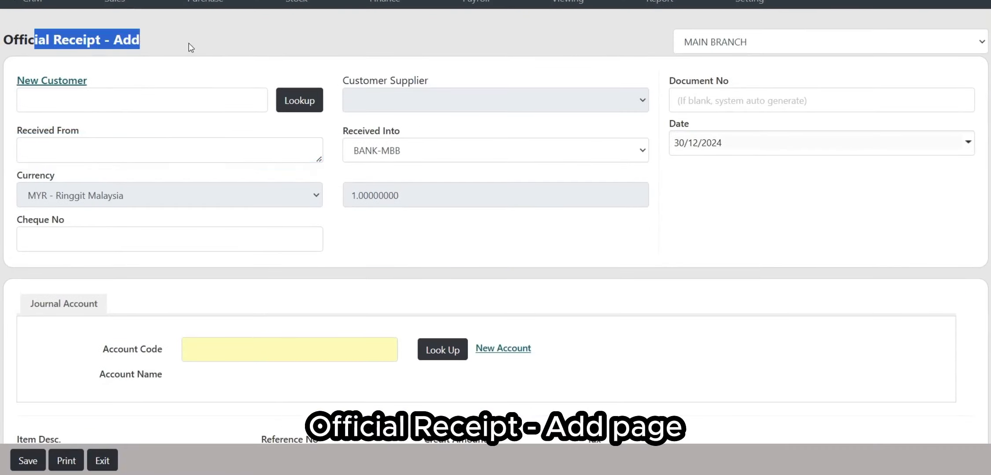
left_click(229, 62)
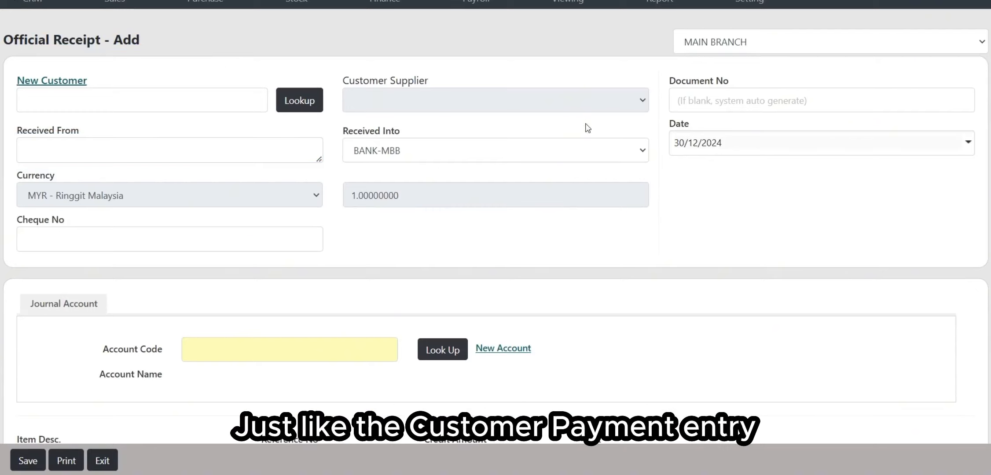
left_click(738, 52)
left_click(494, 66)
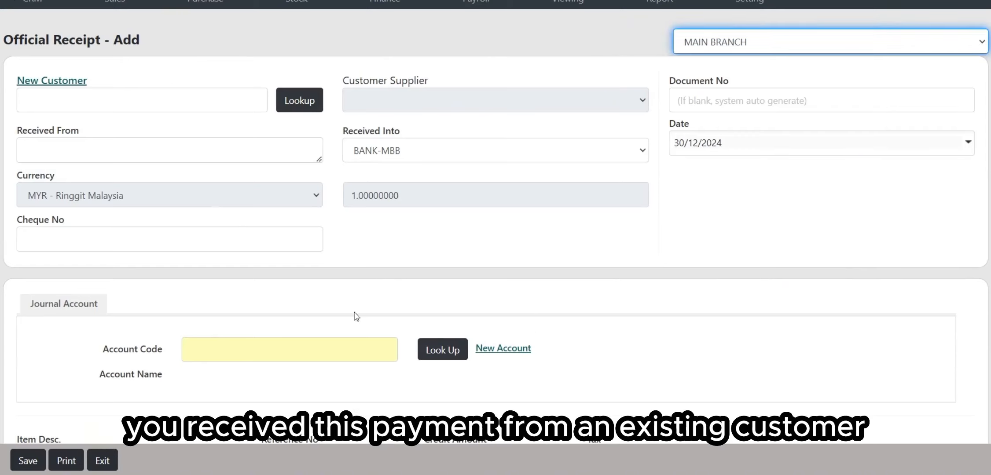
Step: Search 'xyz sdn bhd' and choose XYZ SDN BHD (3000/XYZ) as the customer
left_click(169, 104)
type("xyz")
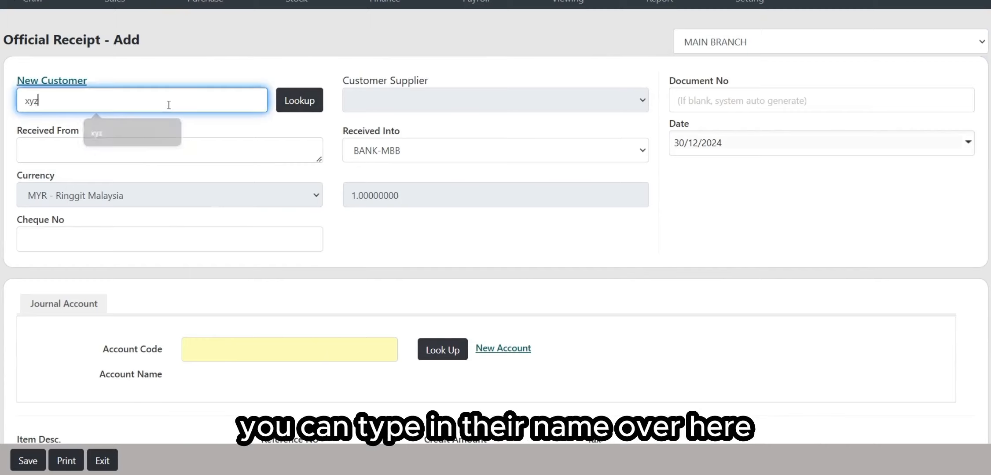
type(" sdn bhd")
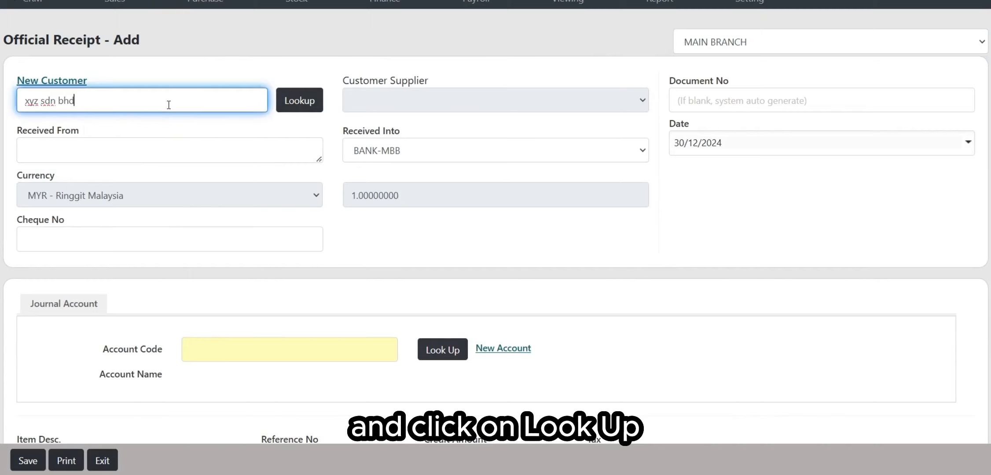
left_click(308, 106)
left_click(378, 157)
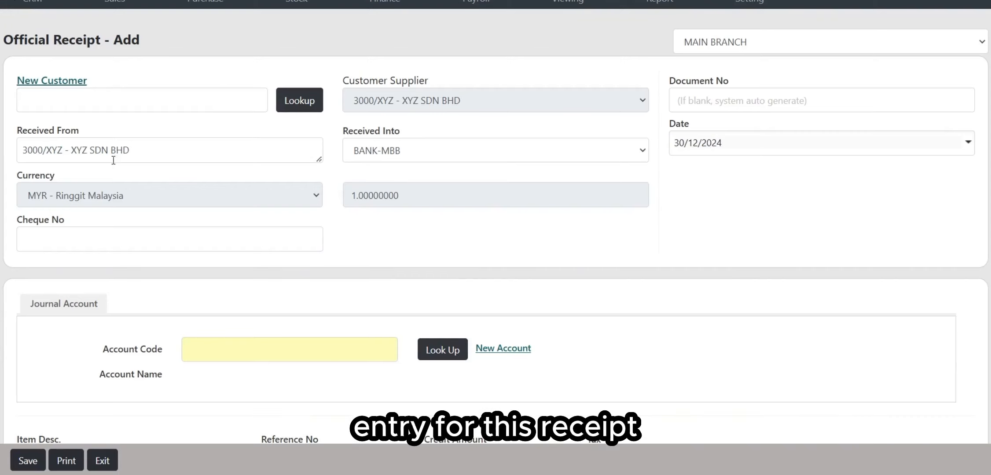
left_click(60, 88)
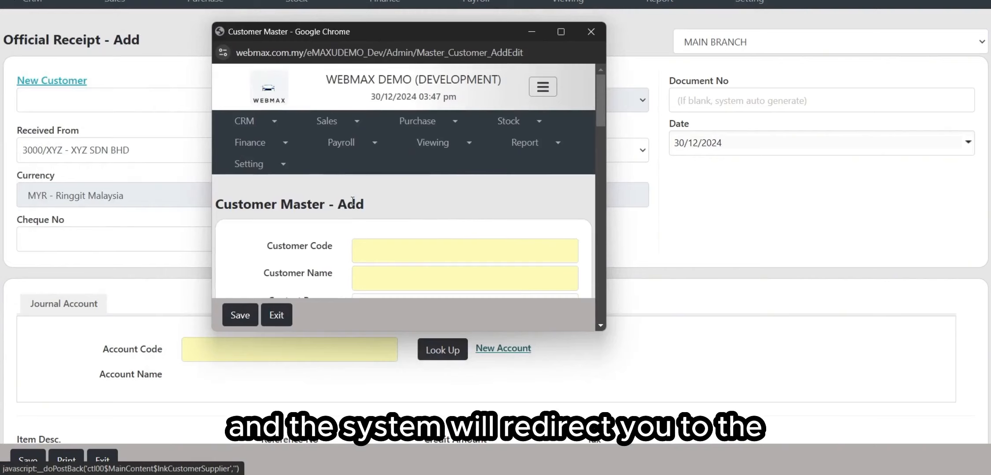
scroll(333, 146, "down", 3)
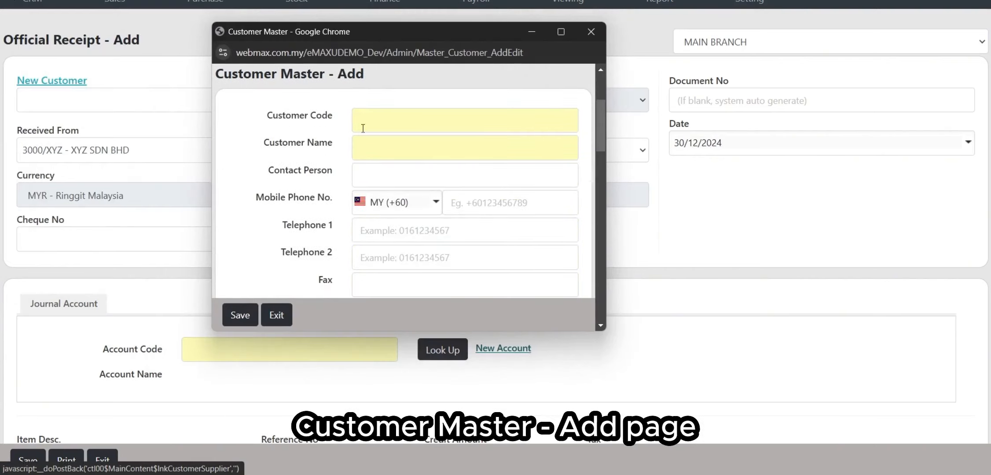
scroll(324, 246, "down", 3)
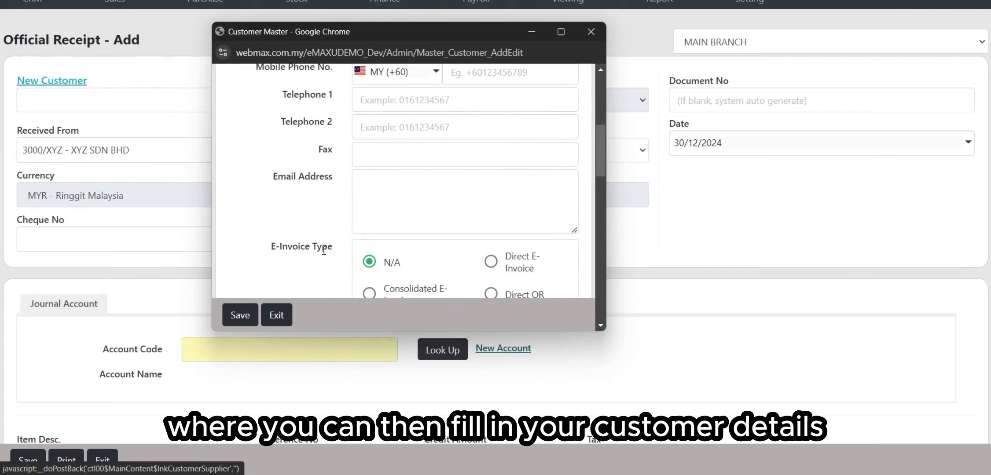
left_click(589, 33)
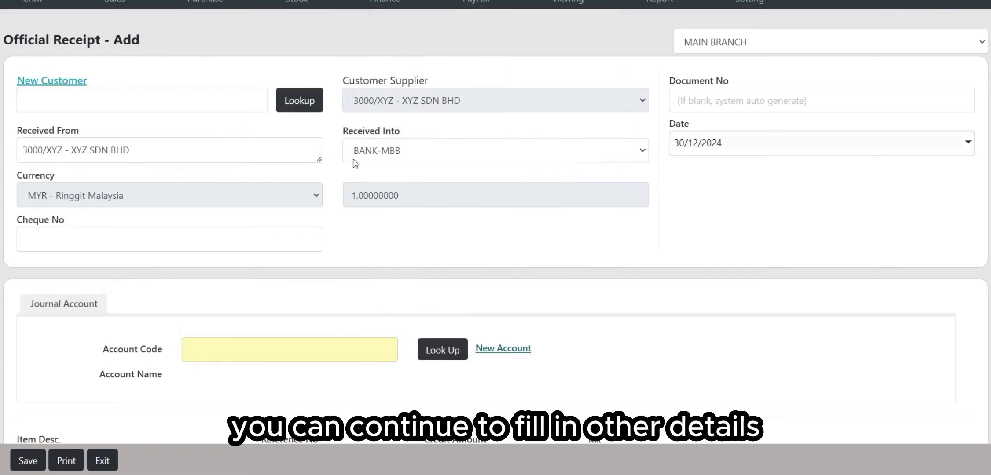
left_click(722, 106)
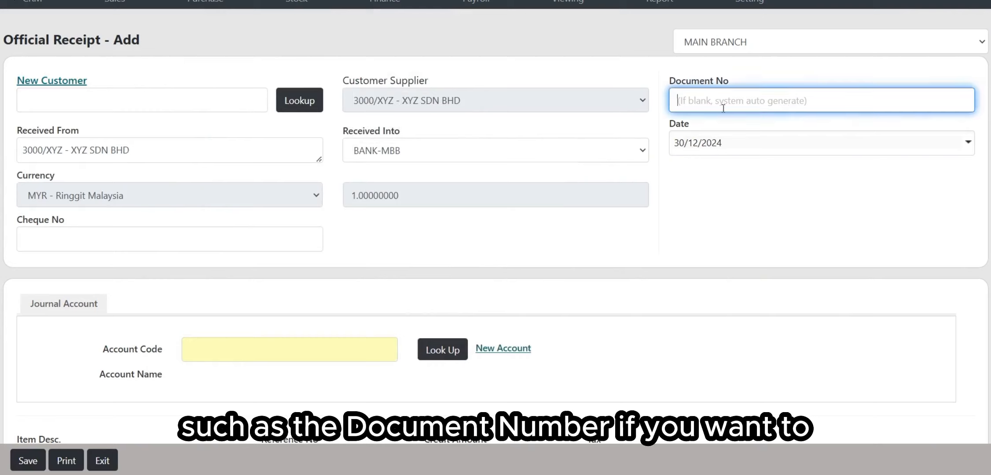
left_click(745, 75)
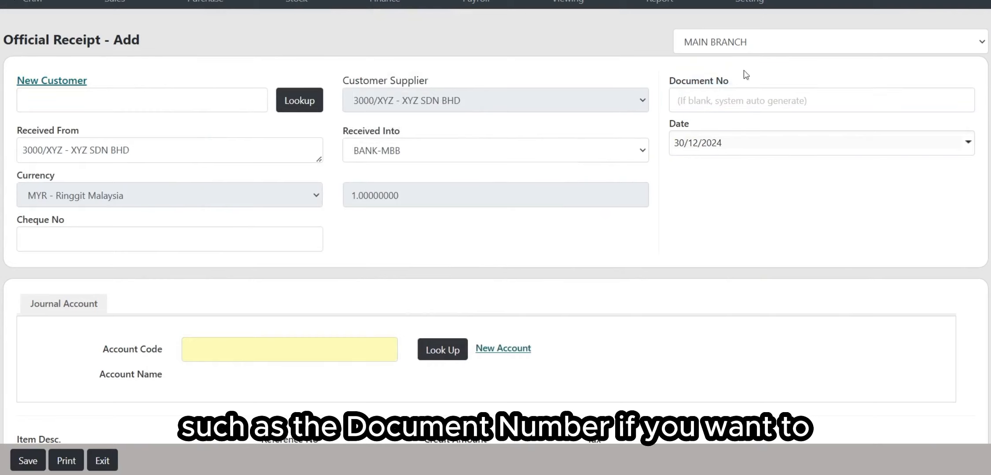
left_click(68, 240)
left_click(389, 243)
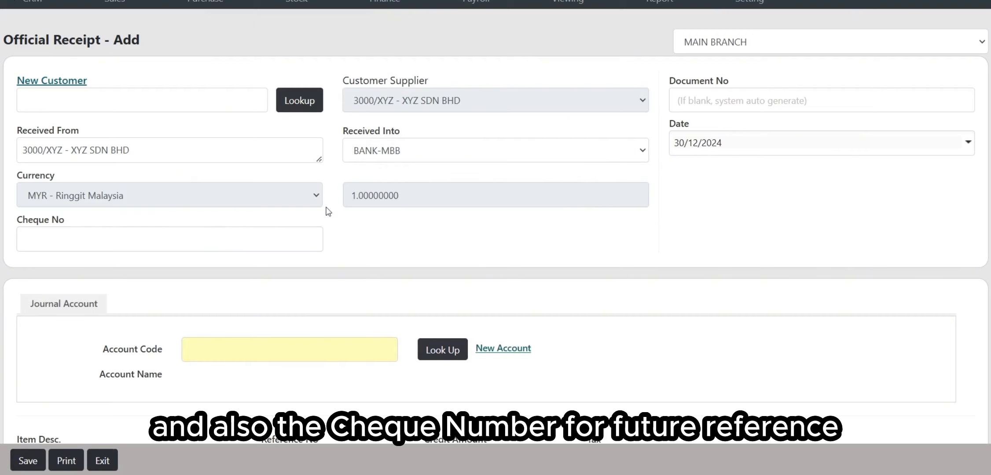
scroll(319, 159, "down", 4)
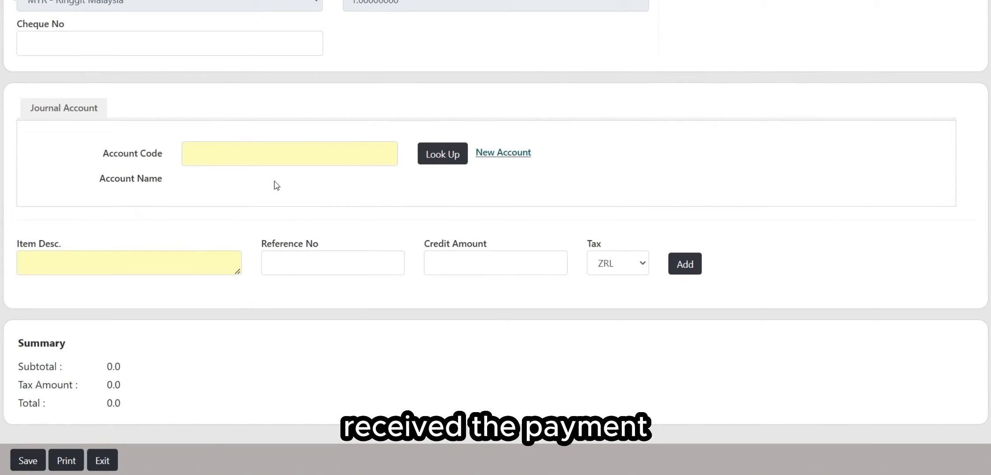
Step: Pick account 2600-004 E-WALLET for the new journal line
left_click(275, 154)
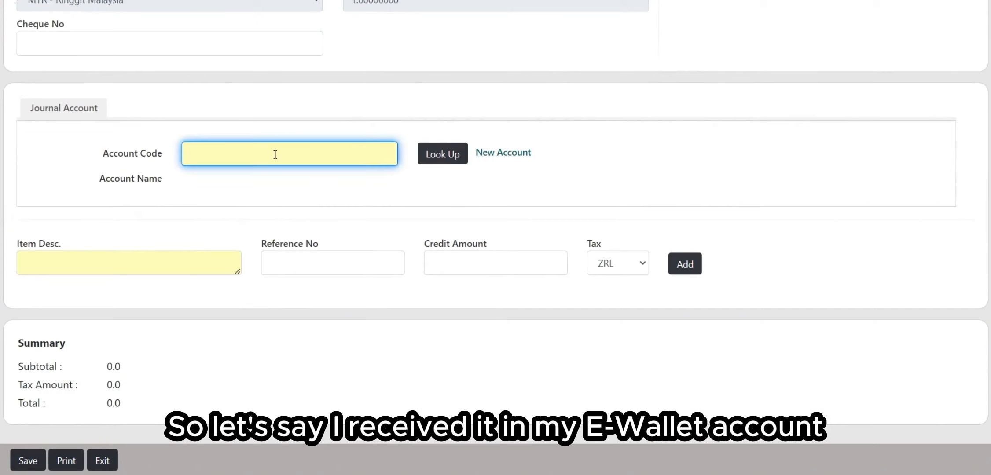
type("e-wallet")
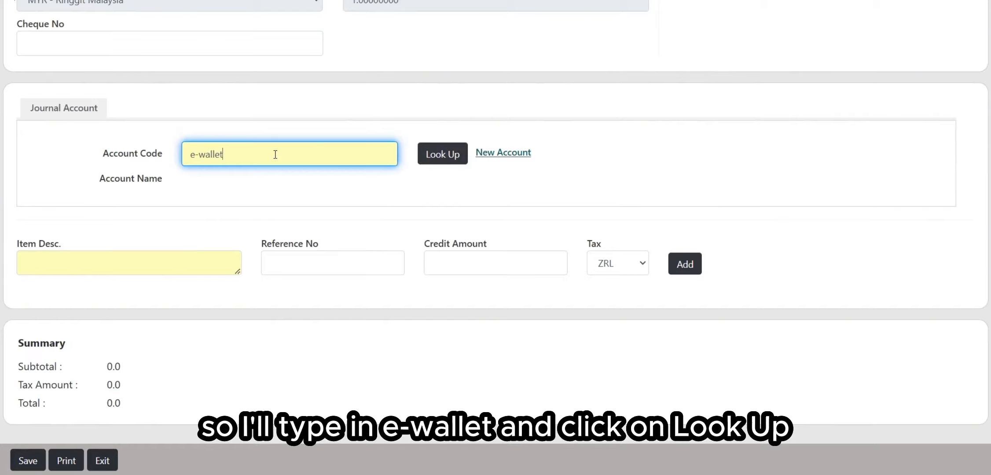
left_click(433, 155)
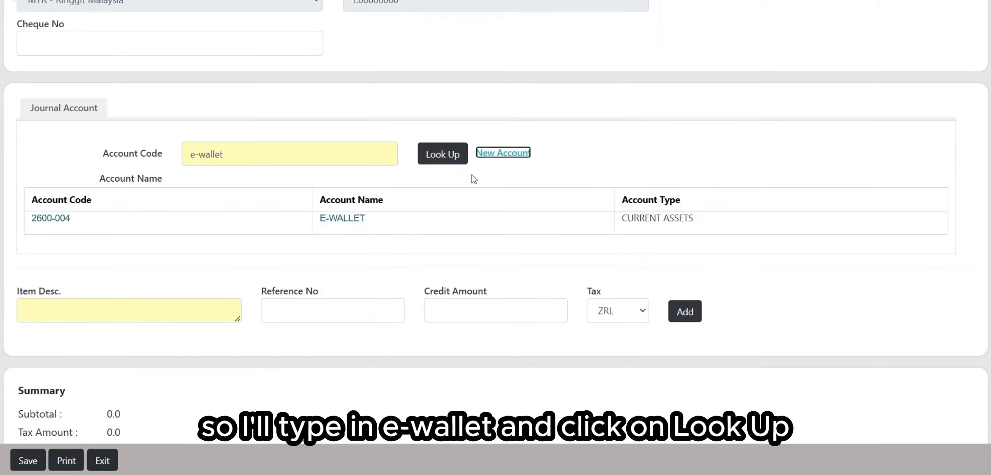
left_click(341, 219)
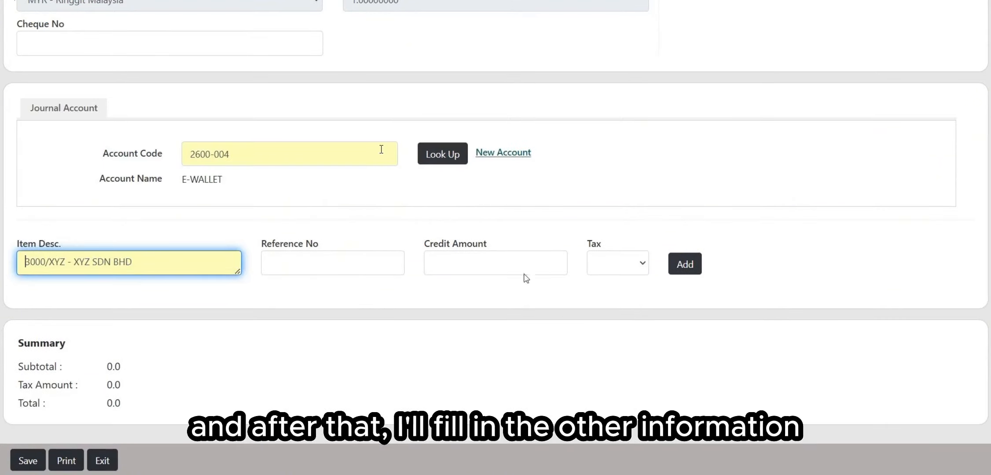
left_click_drag(24, 244, 66, 245)
left_click(184, 244)
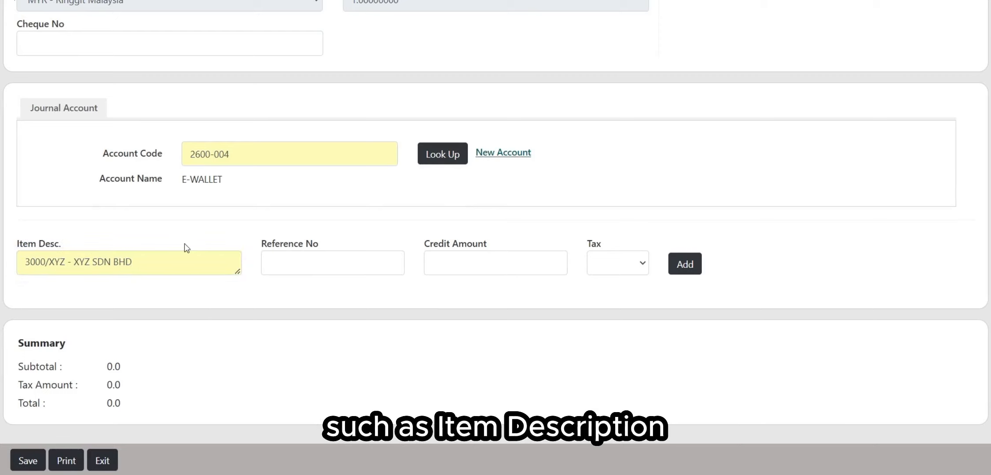
left_click_drag(266, 245, 314, 246)
left_click_drag(424, 245, 520, 237)
left_click(571, 234)
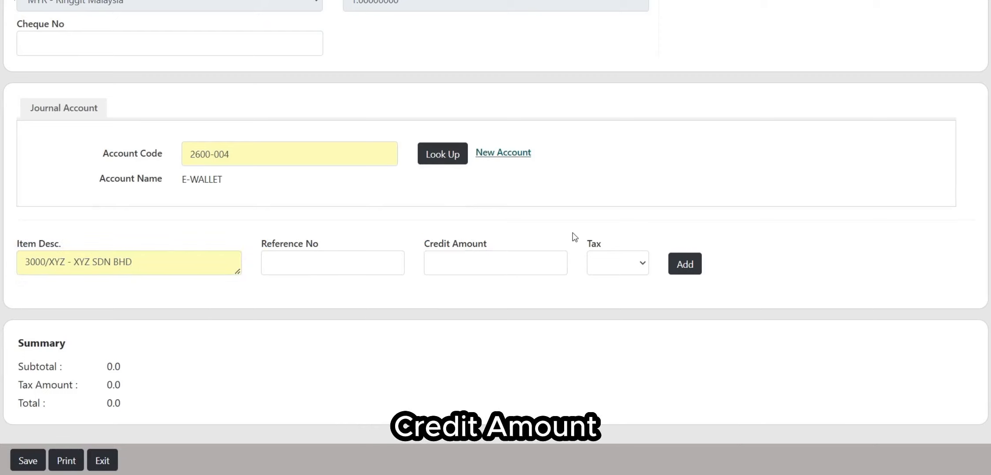
left_click_drag(586, 243, 635, 229)
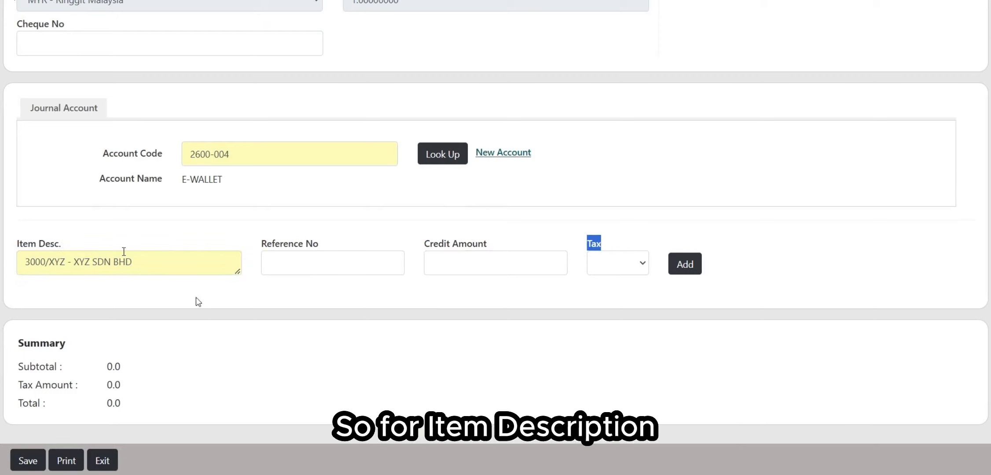
Step: Append 'E-wa' to the description, add the 500.00 credit line, and open it for editing
left_click(167, 261)
left_click_drag(167, 261, 36, 262)
left_click(180, 260)
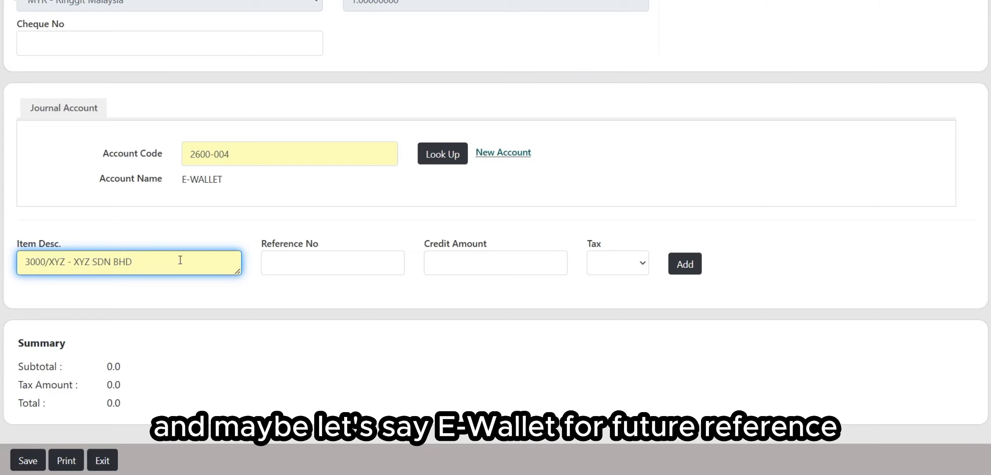
type("E-wallet")
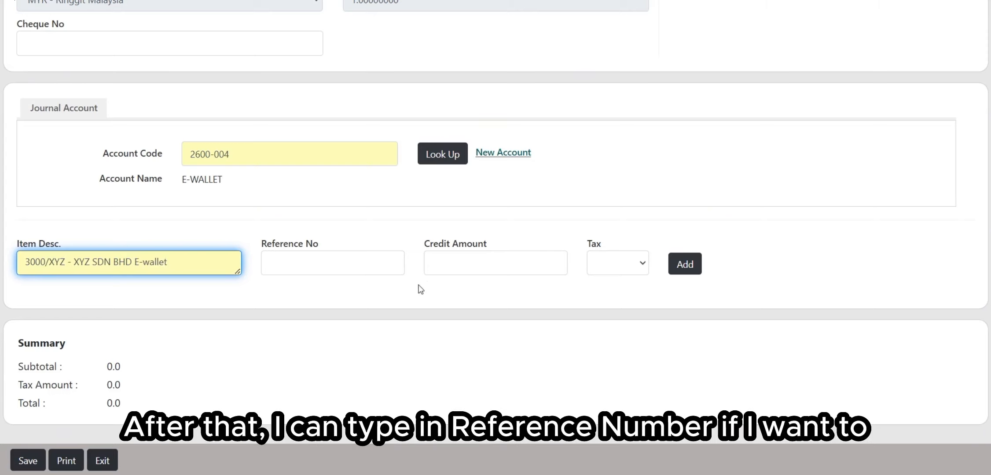
left_click(365, 261)
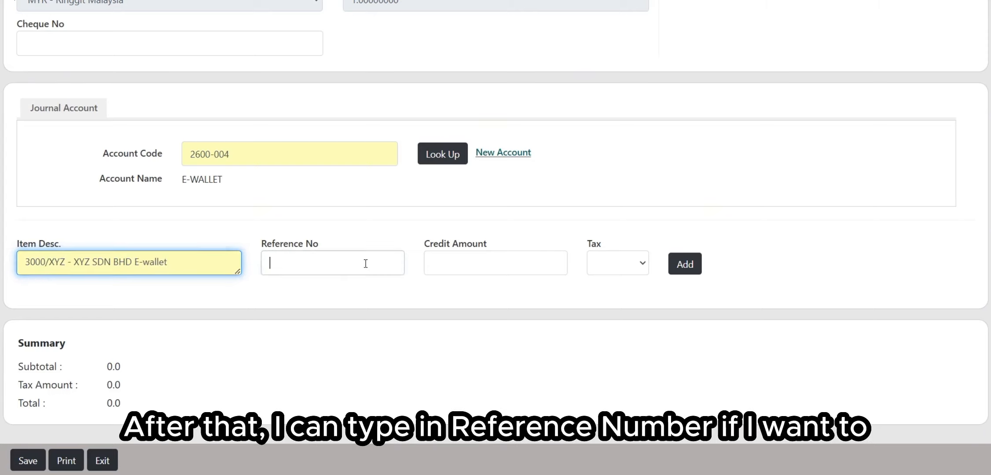
left_click(507, 270)
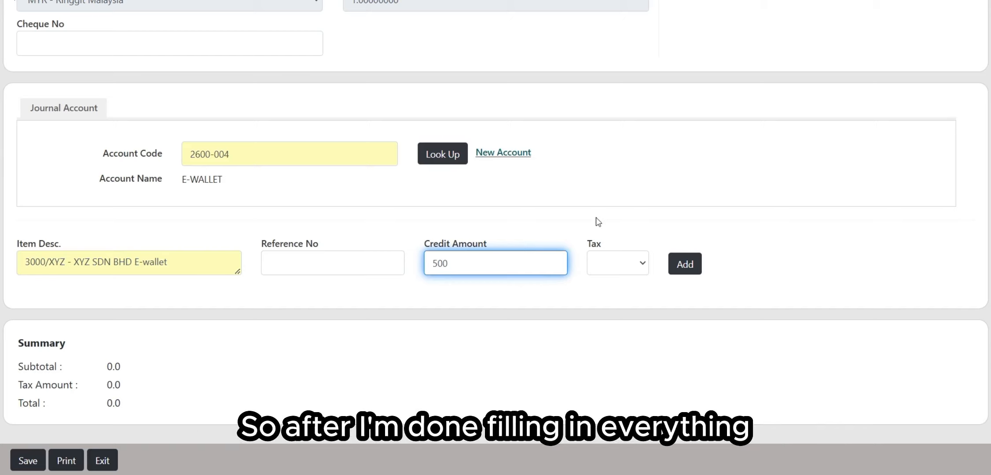
left_click(689, 263)
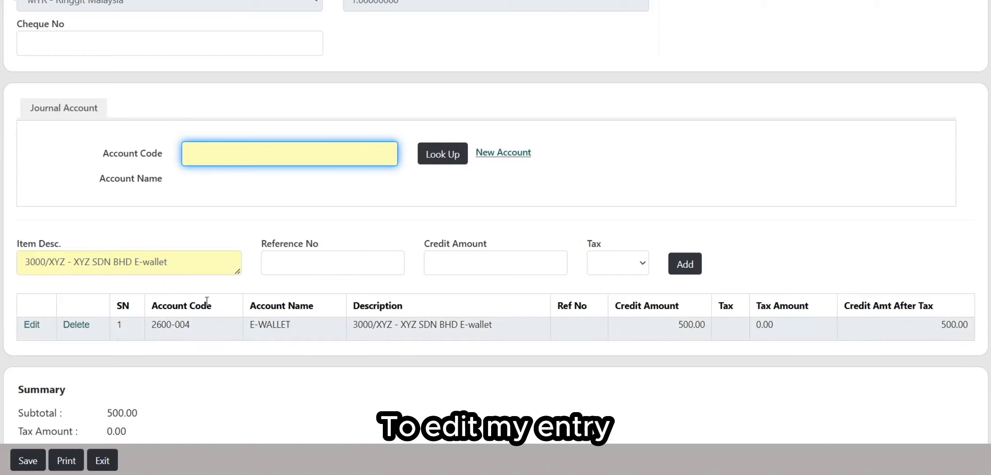
left_click(31, 325)
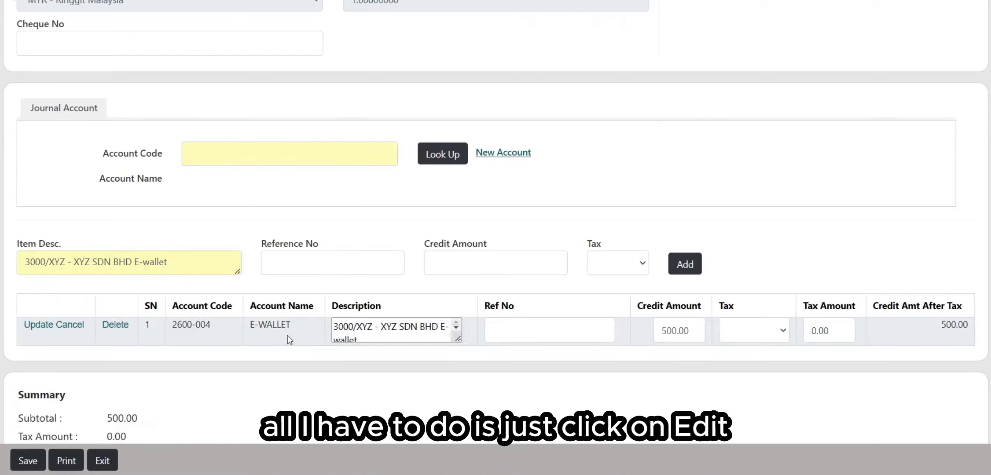
Step: Leave the 500.00 E-WALLET line unchanged, cancel its deletion, and open New Account
left_click(523, 336)
left_click(724, 337)
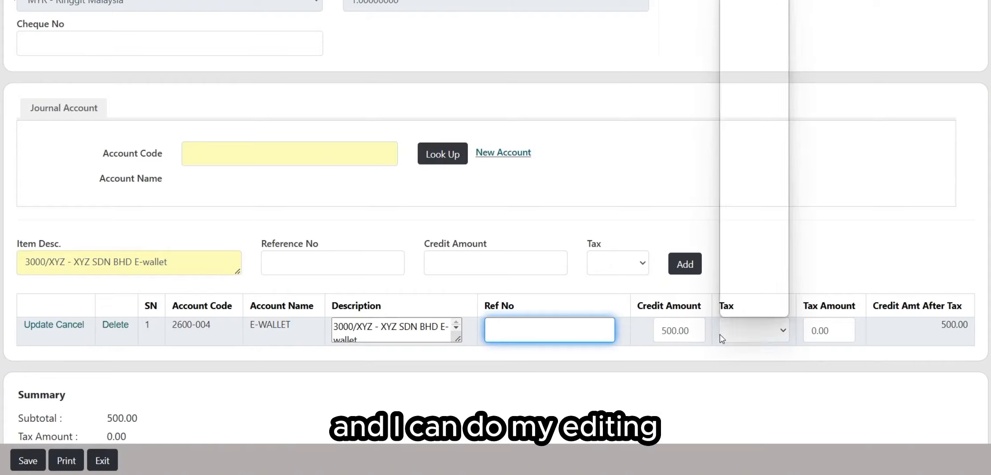
left_click(690, 338)
left_click(35, 325)
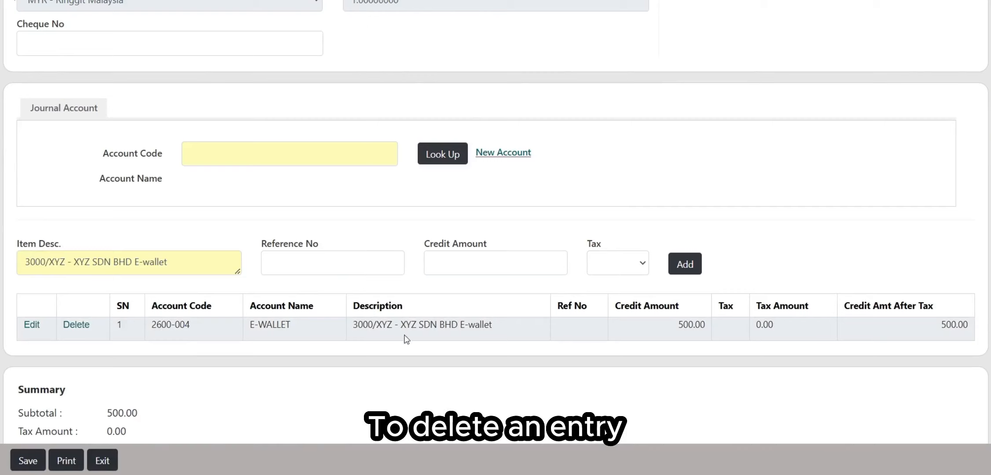
left_click(83, 328)
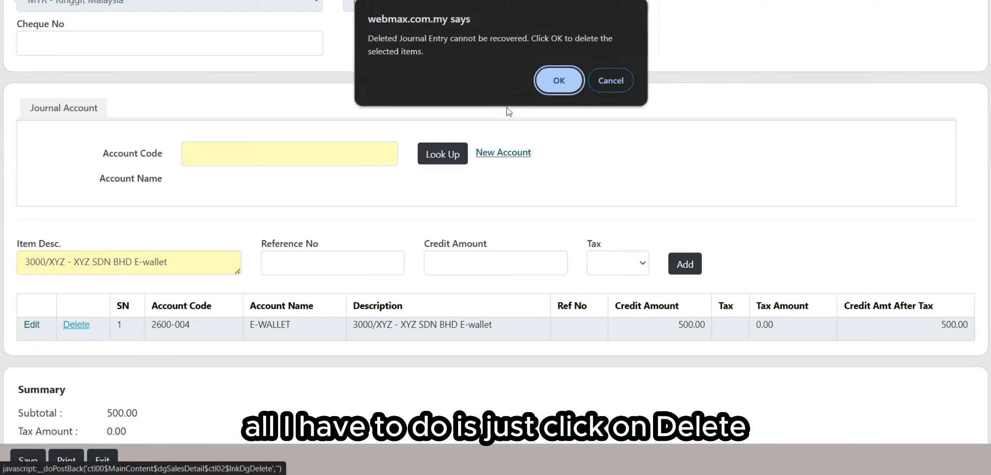
key("Return")
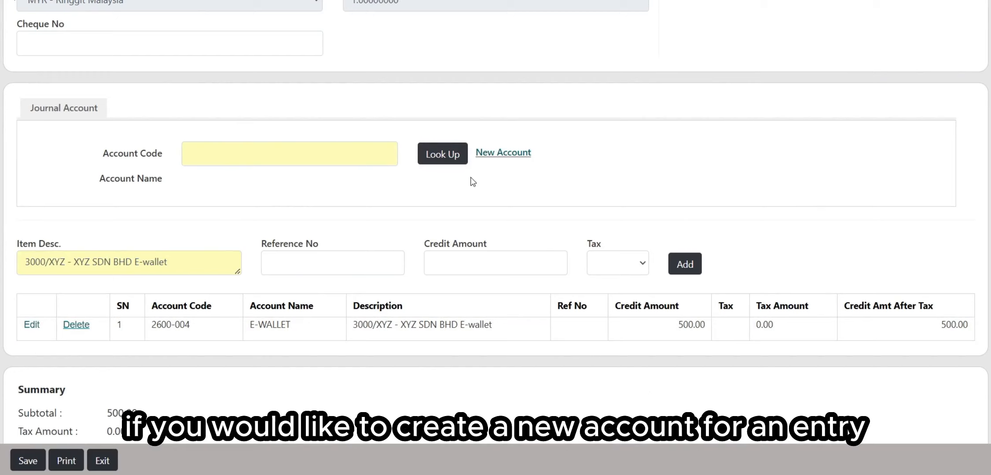
left_click(506, 159)
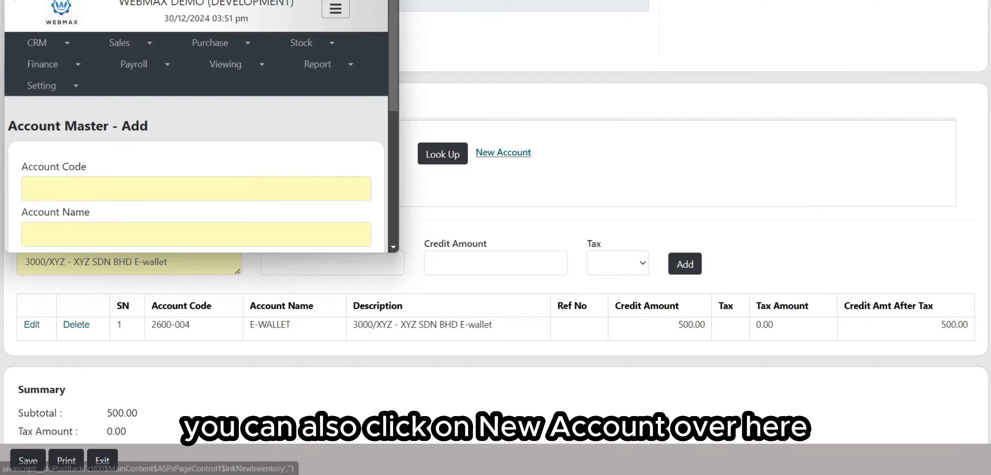
Step: Move the new-account window to the centre, then close it
left_click_drag(208, 0, 486, 37)
scroll(401, 181, "down", 1)
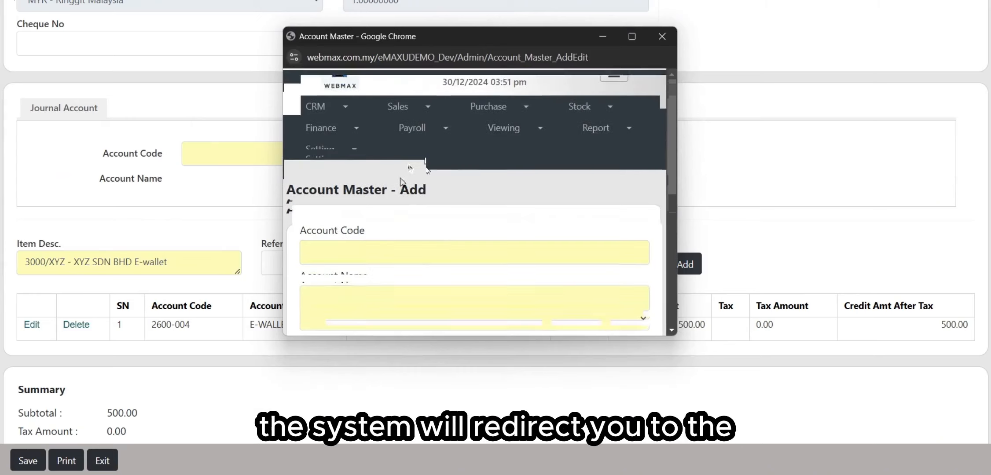
scroll(410, 185, "down", 4)
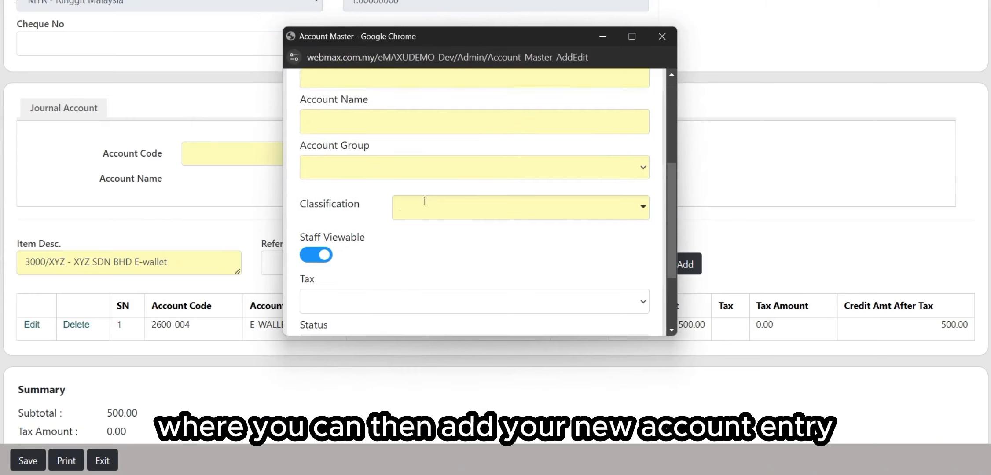
scroll(425, 201, "up", 2)
left_click(674, 43)
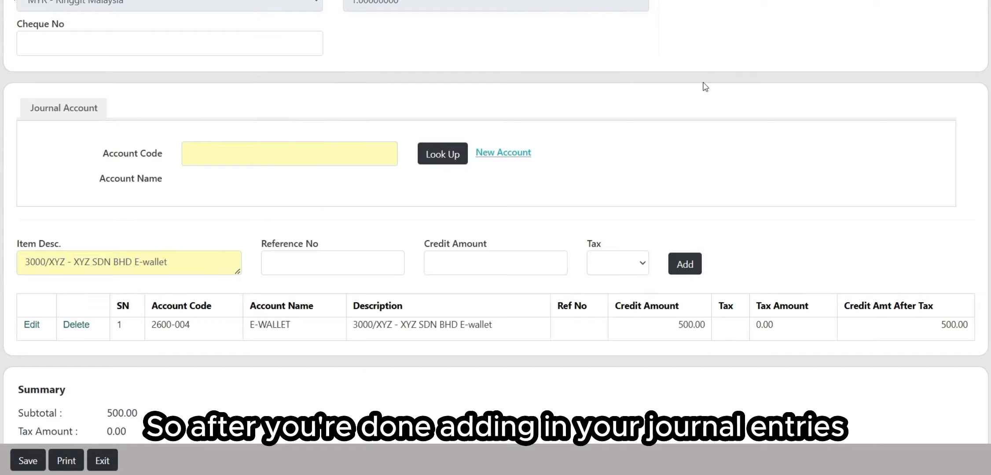
Step: Review the Subtotal, Tax Amount and Total, then save the 500.00 receipt voucher
scroll(703, 84, "down", 2)
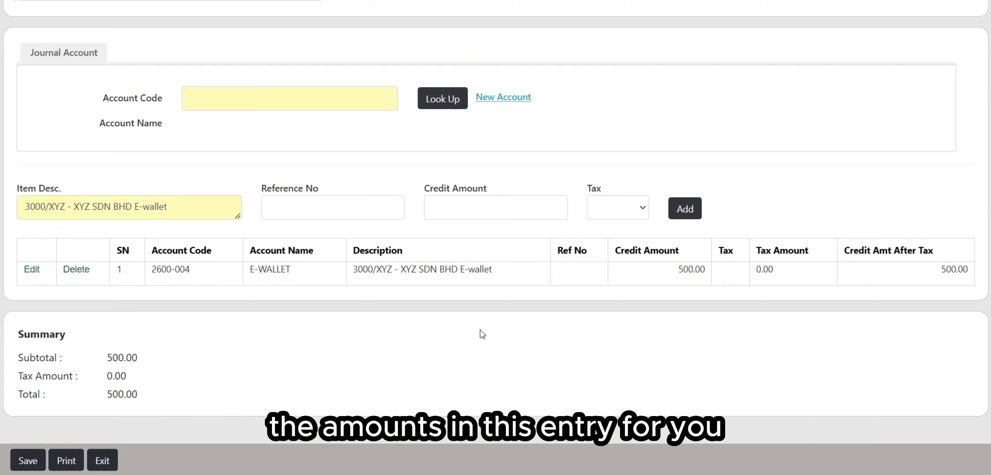
scroll(446, 155, "up", 3)
scroll(215, 312, "down", 3)
left_click_drag(18, 363, 89, 375)
left_click(62, 363)
left_click(89, 375)
left_click_drag(18, 395, 67, 398)
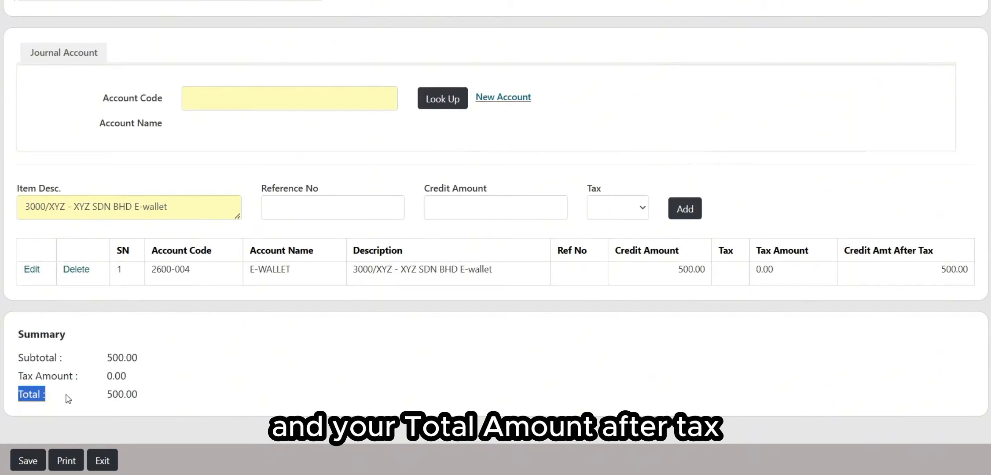
left_click(230, 385)
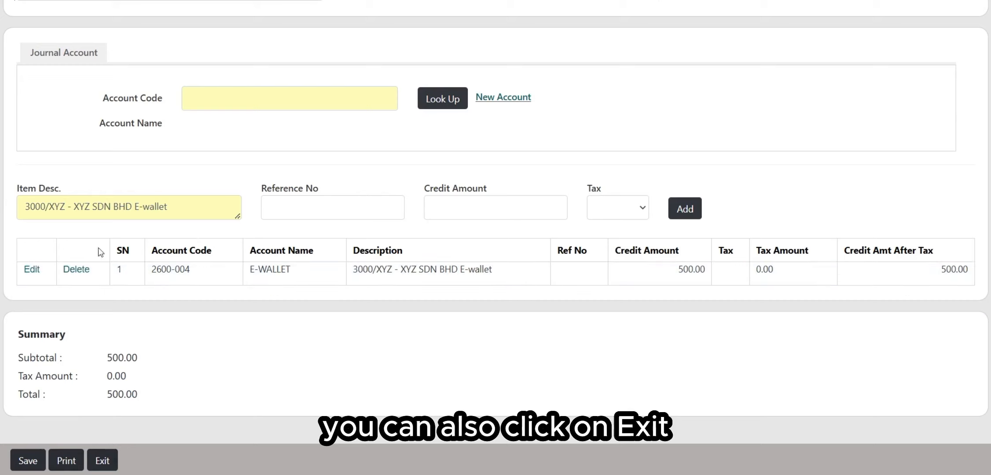
left_click(22, 458)
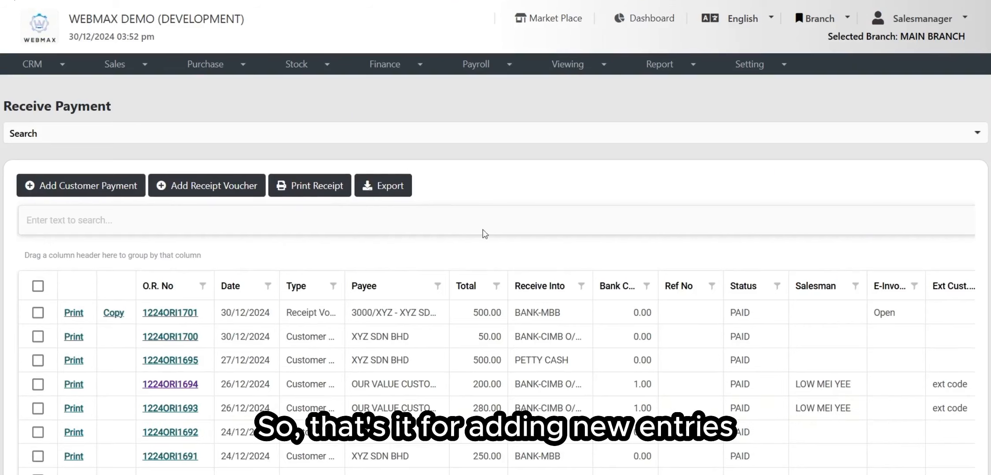
Step: Open receipt 1224ORI1701 from the Receive Payment list for editing
scroll(364, 254, "down", 2)
scroll(497, 237, "up", 2)
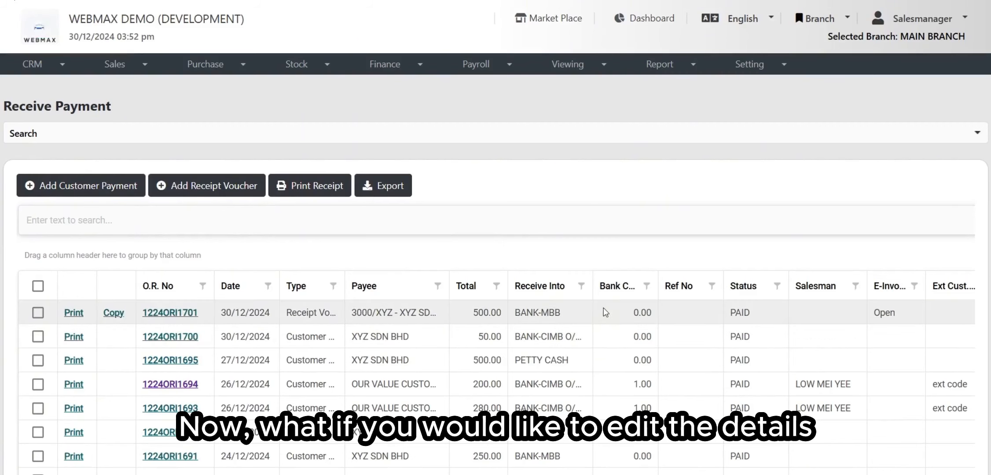
scroll(603, 307, "down", 2)
scroll(571, 176, "up", 2)
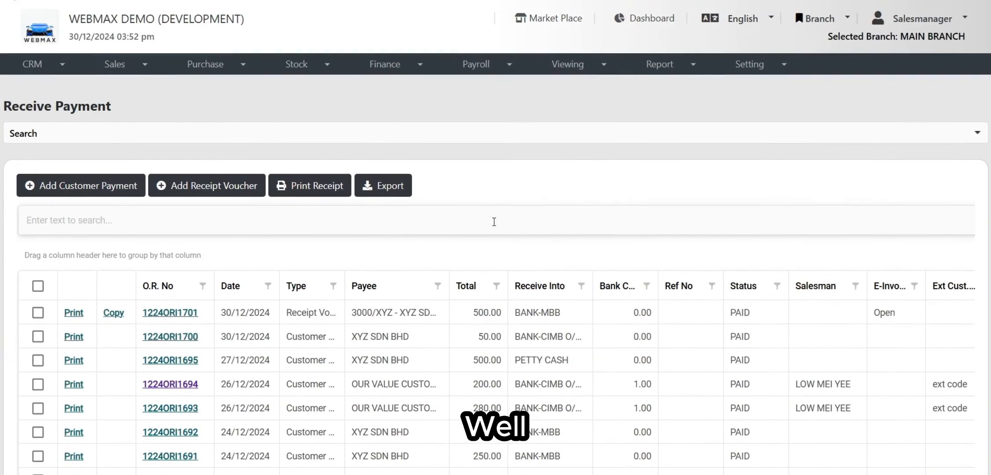
scroll(593, 343, "down", 3)
scroll(496, 320, "up", 3)
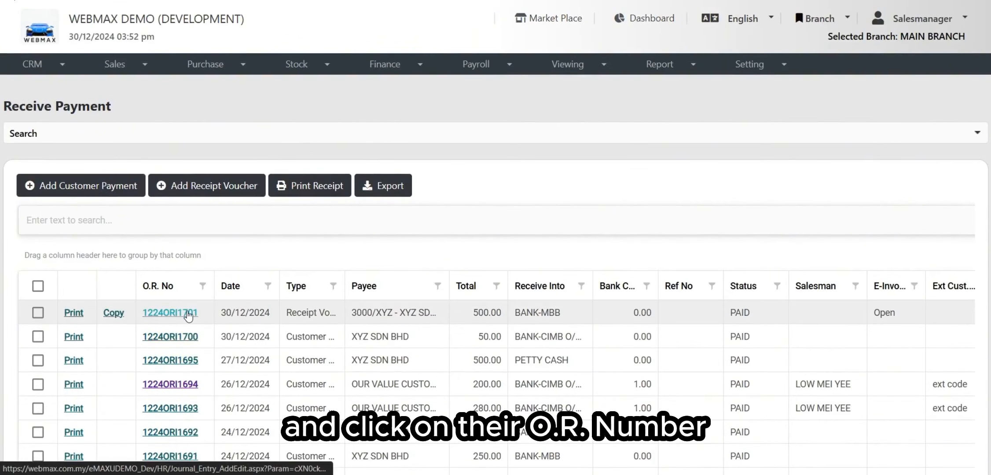
left_click(170, 313)
Step: Save receipt 1224ORI1701 unchanged and return to the list
scroll(137, 95, "down", 1)
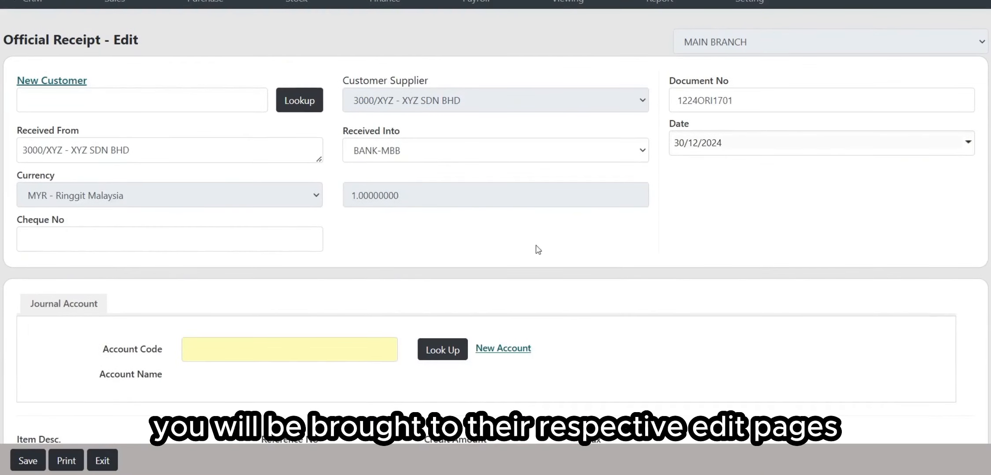
scroll(615, 145, "down", 4)
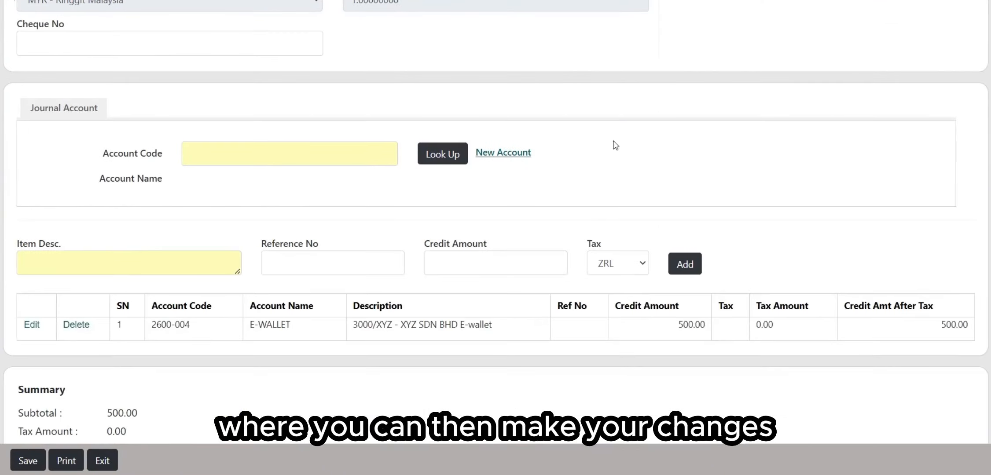
scroll(82, 397, "down", 1)
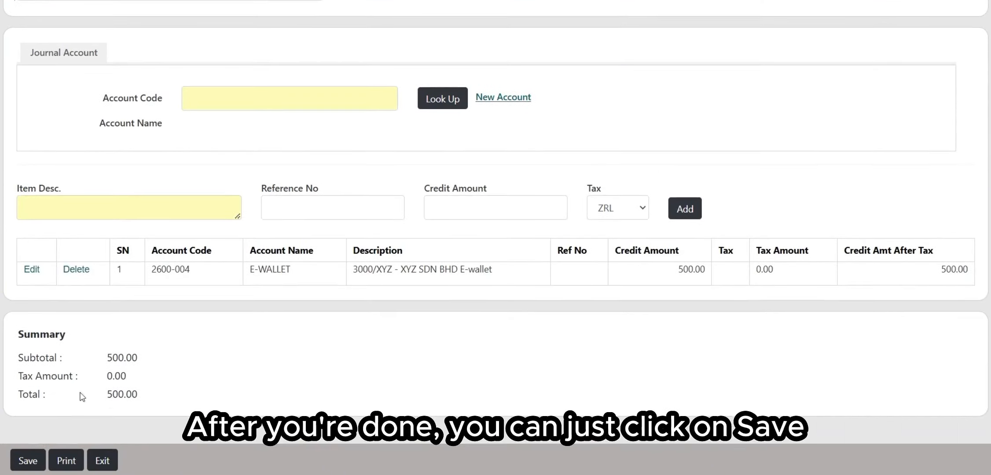
left_click(29, 460)
scroll(567, 249, "down", 2)
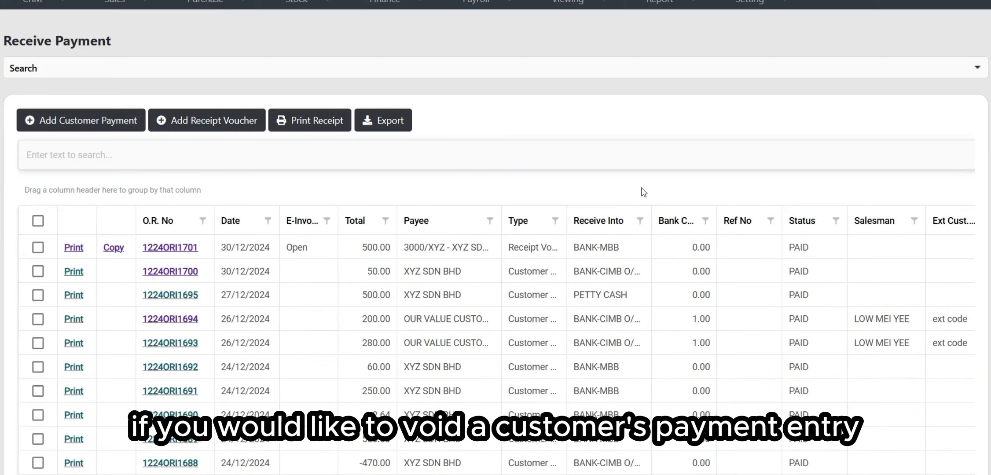
scroll(133, 345, "down", 2)
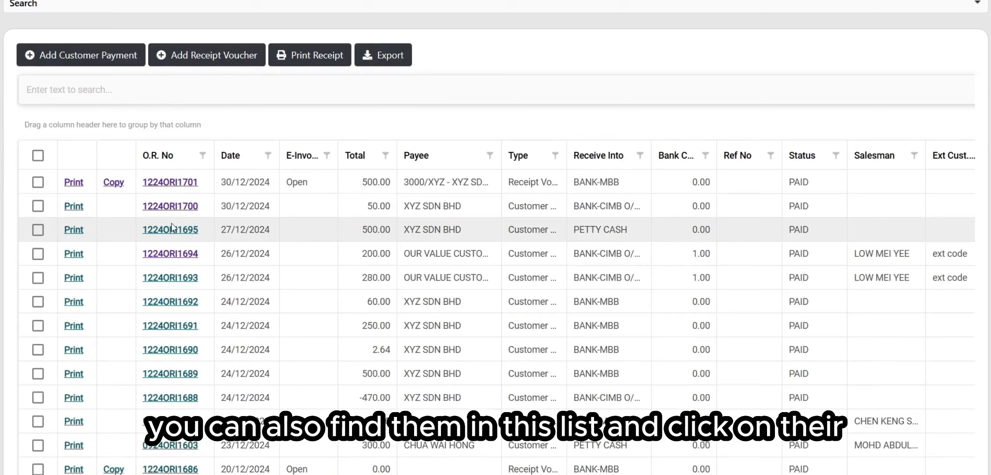
left_click(178, 207)
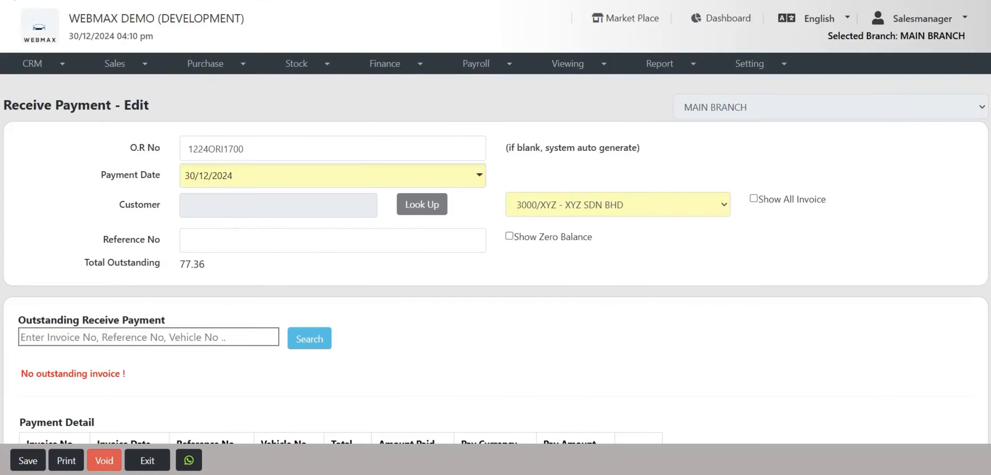
left_click(105, 461)
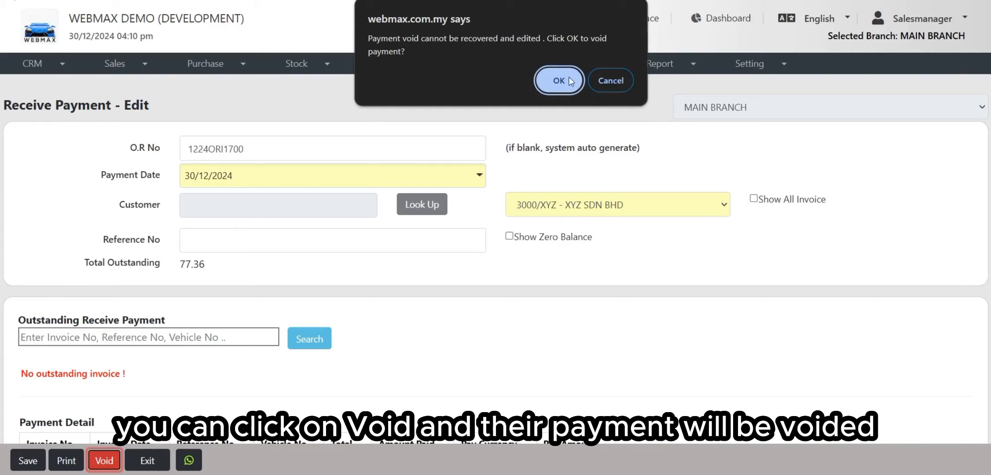
left_click(592, 80)
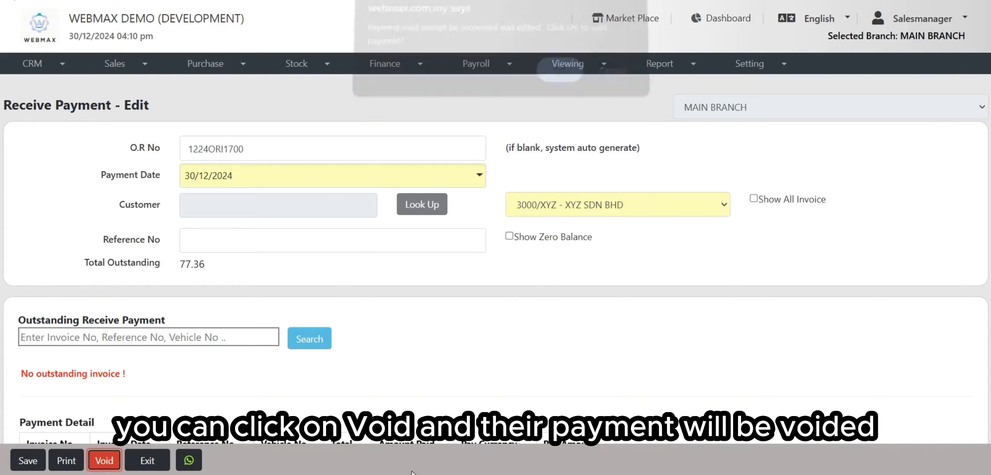
left_click(146, 460)
scroll(586, 150, "down", 1)
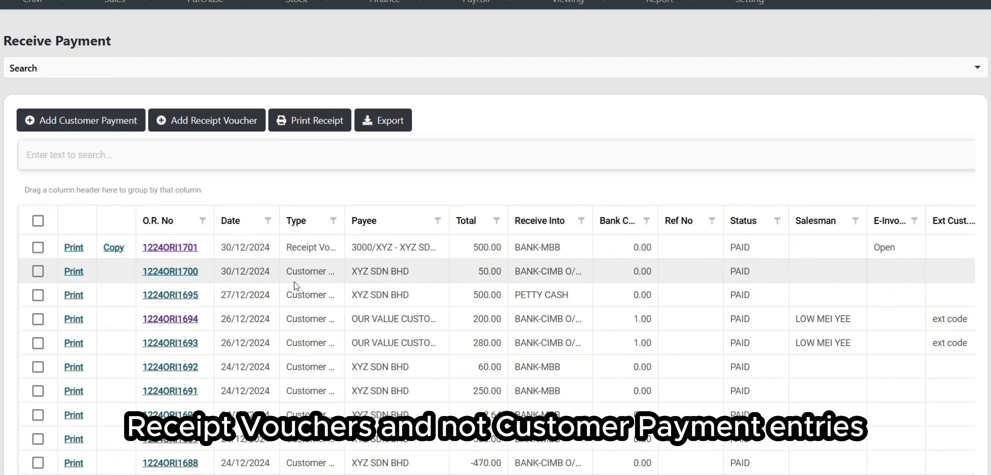
Step: Copy receipt 1224ORI1701 into a new Official Receipt form prefilled with the 500.00 E-WALLET line
left_click(114, 248)
scroll(444, 123, "down", 1)
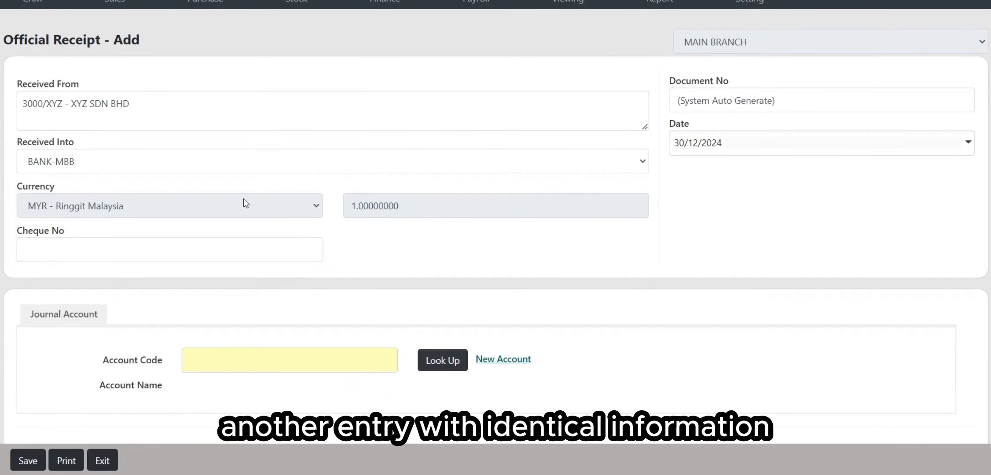
scroll(463, 164, "down", 2)
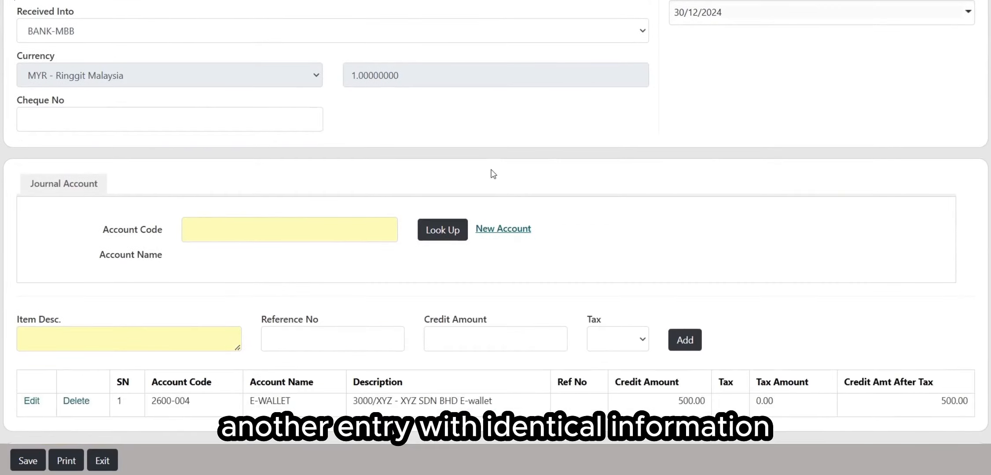
scroll(550, 176, "down", 1)
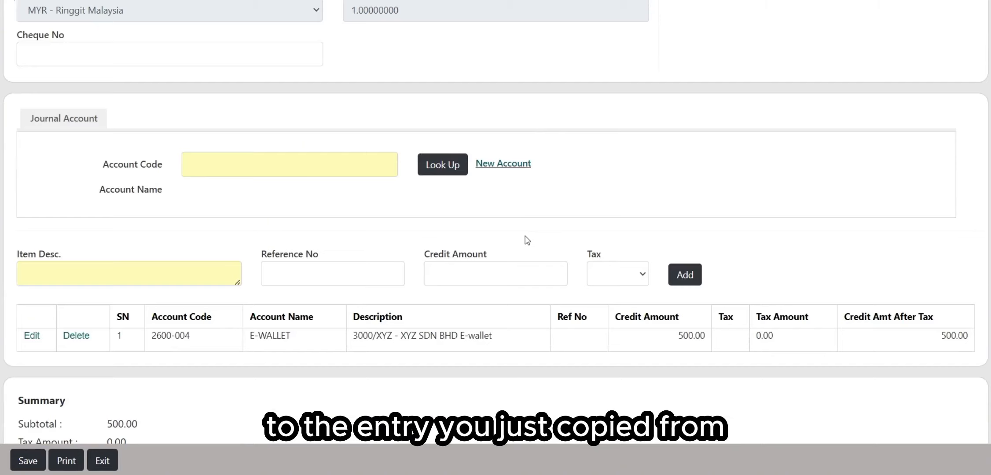
scroll(526, 241, "down", 1)
Step: Exit the copied receipt without saving, back to the Receive Payment list
scroll(598, 234, "up", 3)
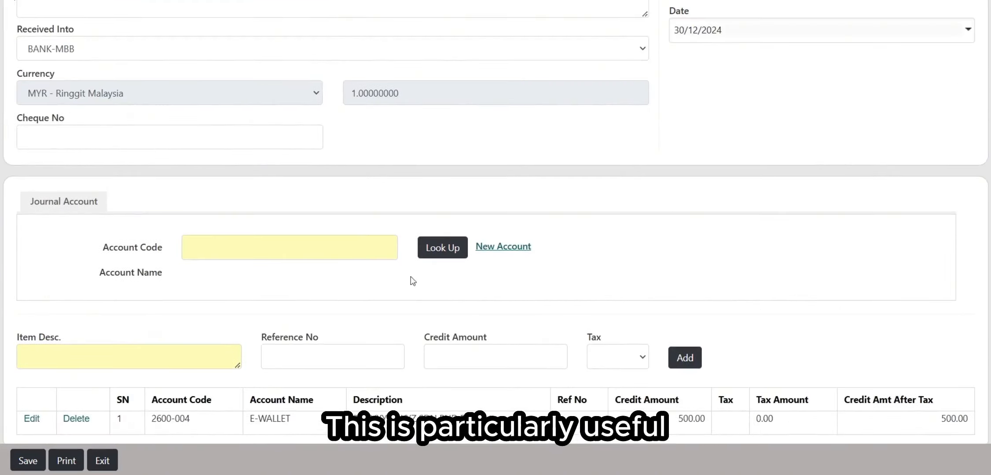
scroll(636, 203, "up", 1)
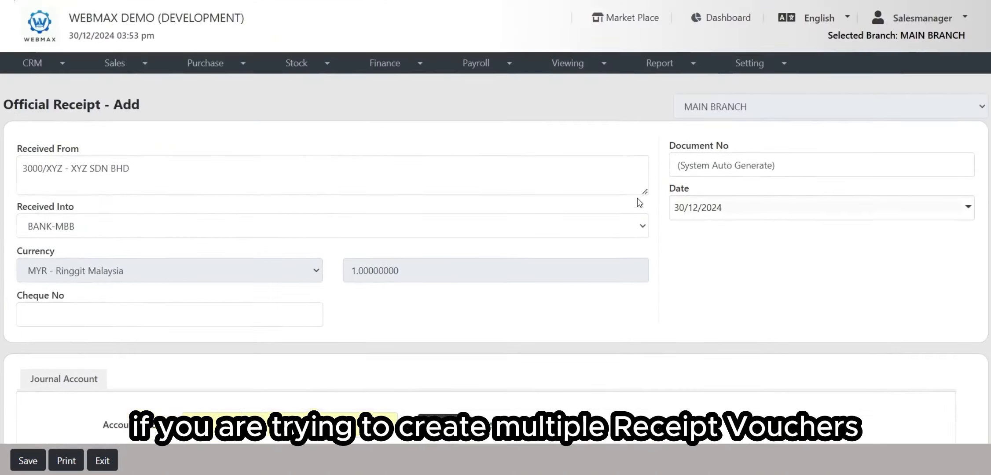
scroll(430, 176, "down", 4)
scroll(453, 223, "down", 1)
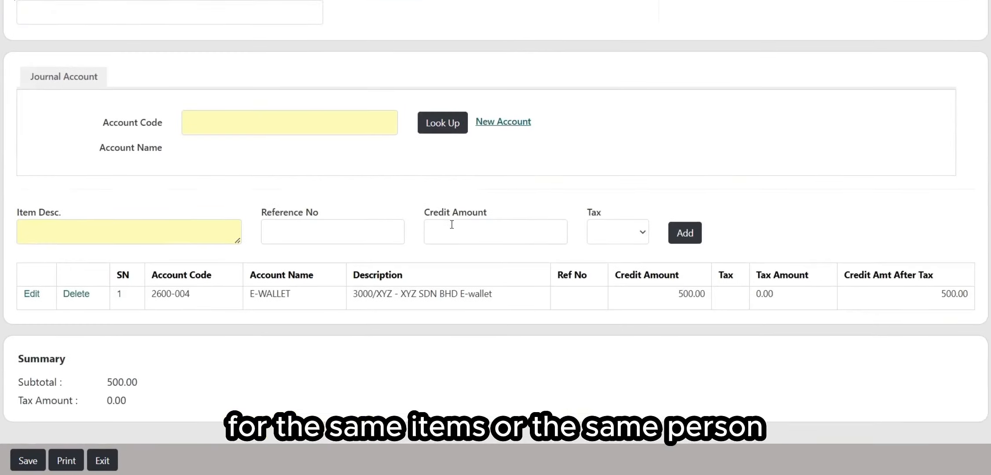
scroll(454, 223, "up", 3)
left_click(112, 462)
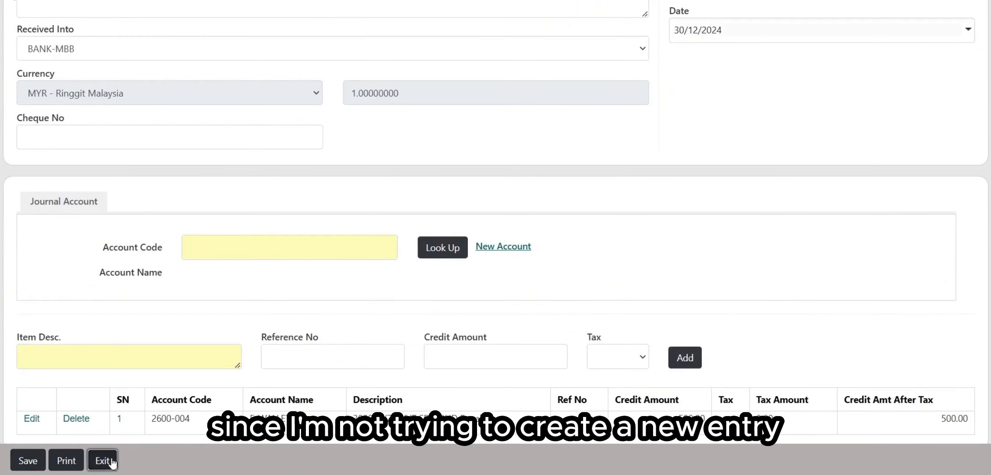
scroll(413, 150, "down", 1)
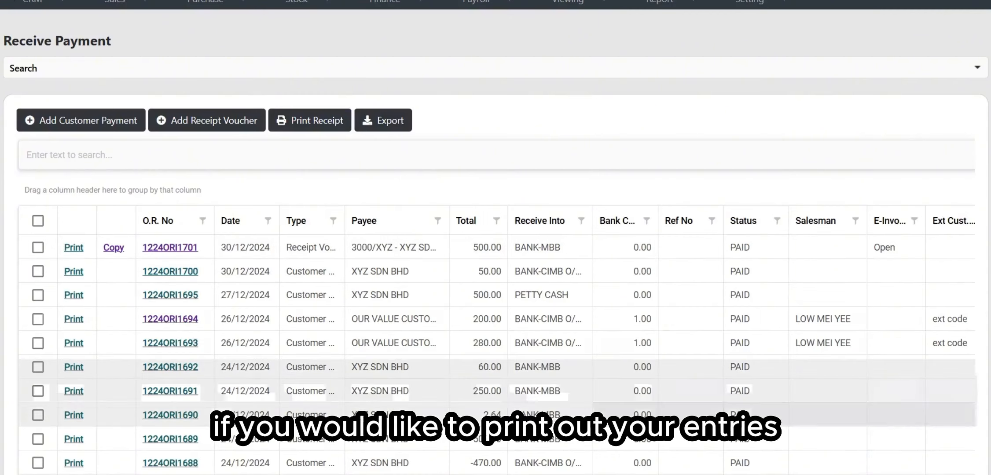
left_click(78, 249)
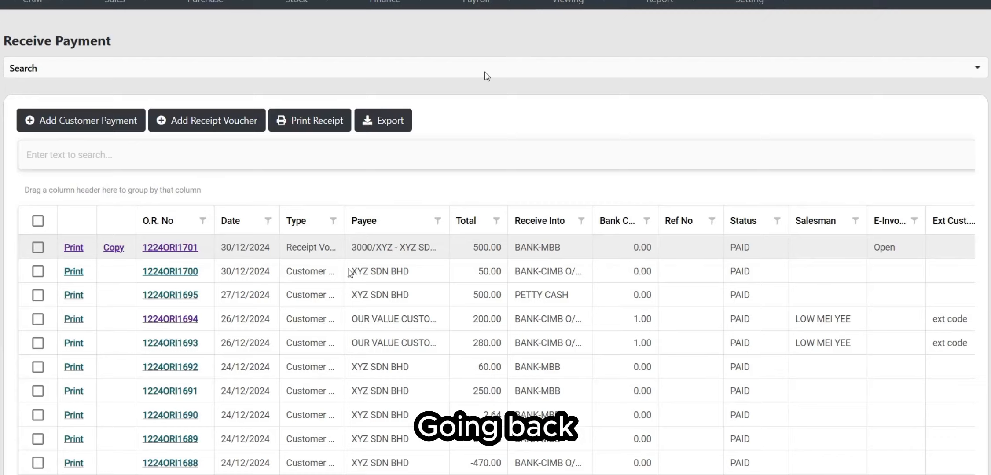
scroll(484, 176, "down", 3)
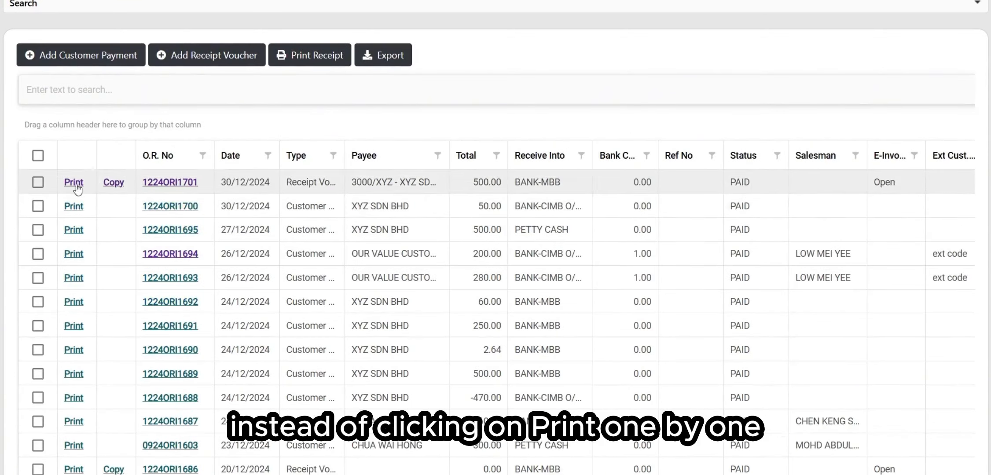
left_click(38, 206)
left_click(38, 230)
left_click(38, 254)
left_click(37, 277)
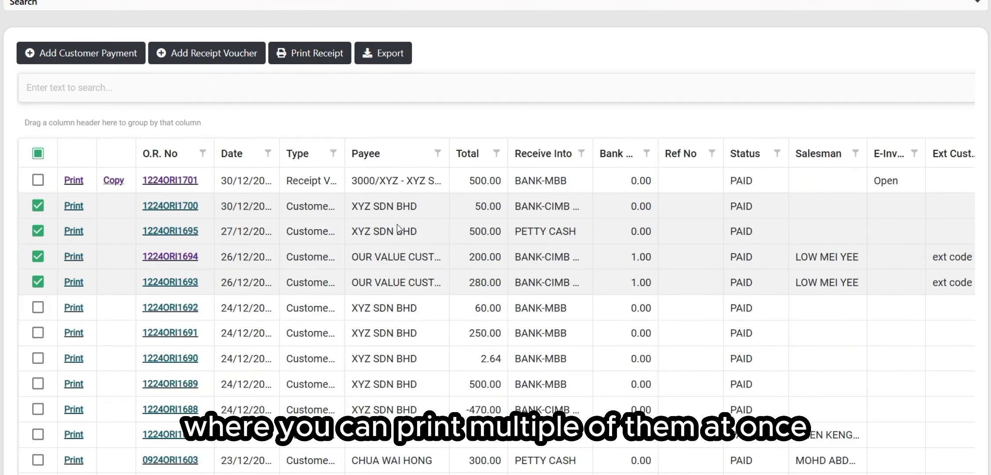
left_click(38, 206)
left_click(38, 231)
left_click(38, 256)
left_click(38, 282)
scroll(427, 310, "down", 3)
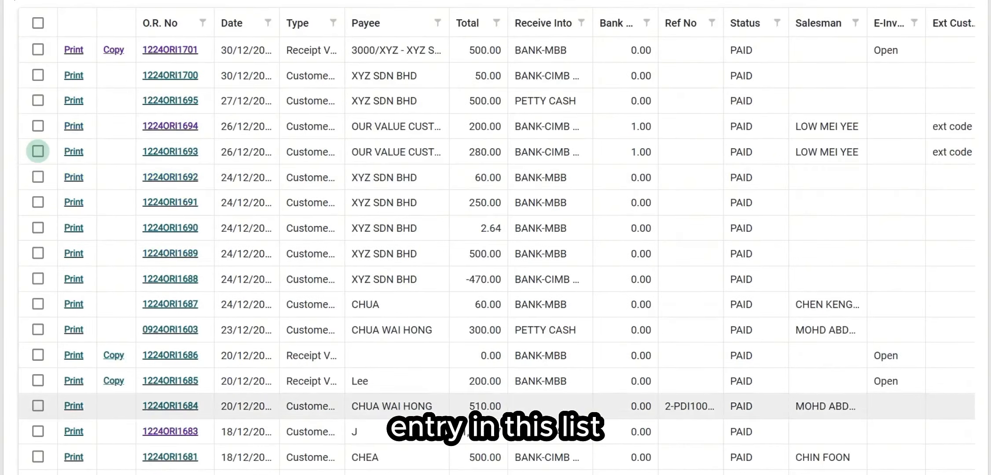
scroll(427, 310, "up", 5)
scroll(382, 305, "down", 3)
Step: Expand the Search panel to reveal the Payment Date 30/11/2024–30/12/2024 and Status PAID filters
scroll(407, 295, "up", 5)
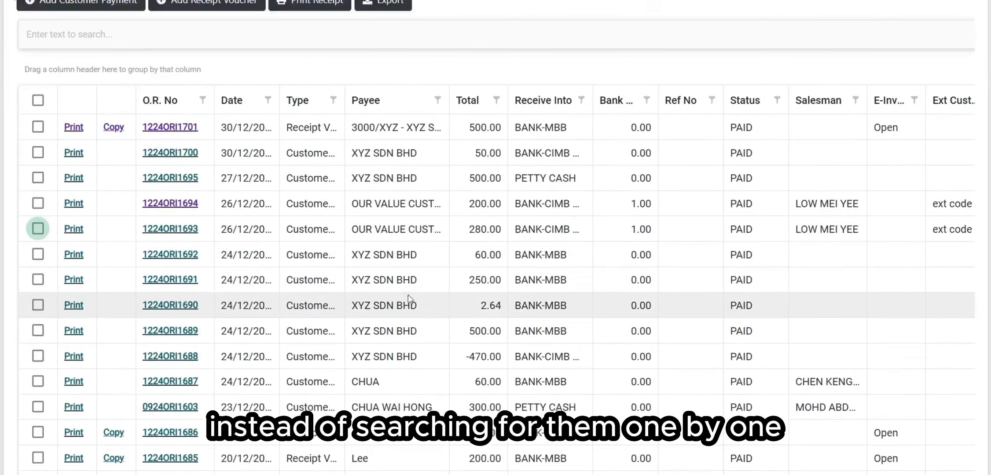
left_click(199, 229)
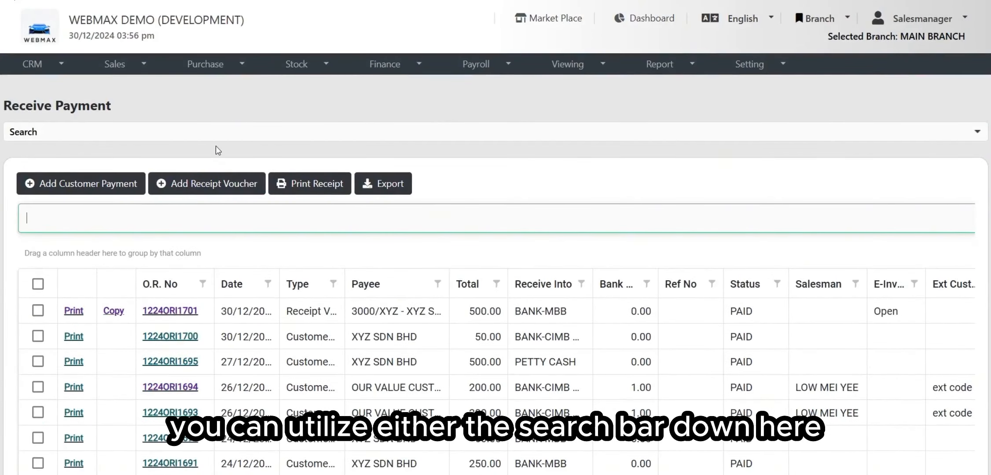
left_click(176, 133)
scroll(274, 279, "down", 1)
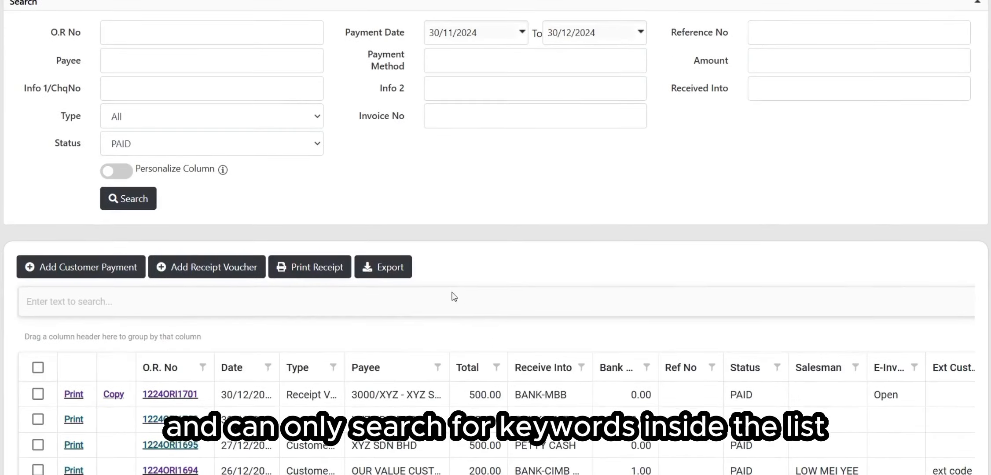
scroll(453, 297, "down", 1)
scroll(534, 311, "up", 3)
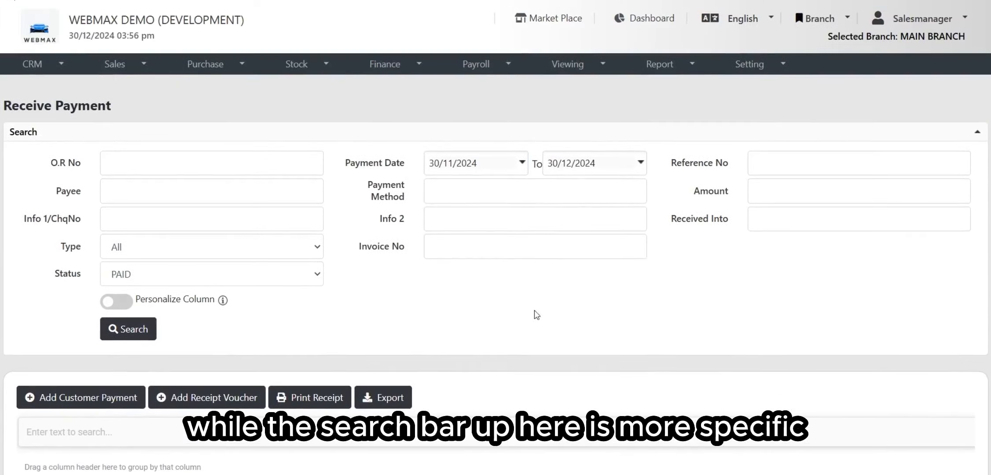
scroll(534, 311, "down", 1)
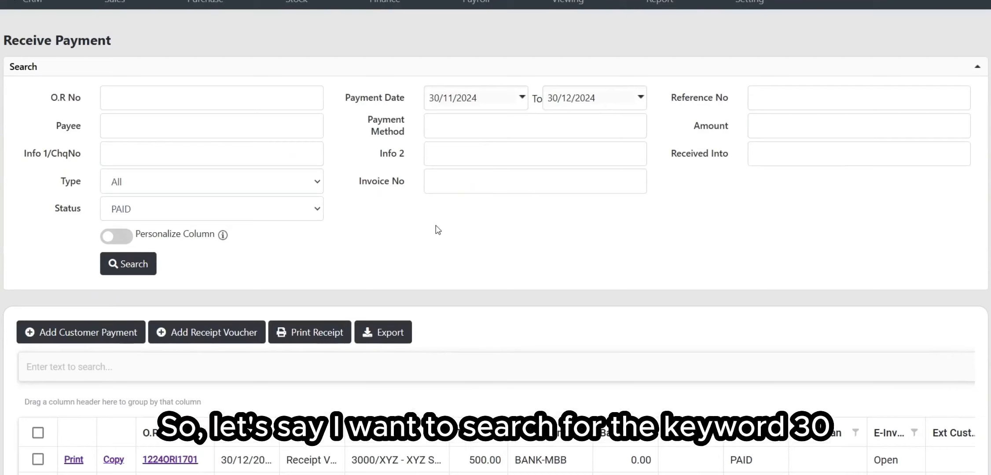
scroll(438, 229, "down", 2)
scroll(438, 232, "down", 1)
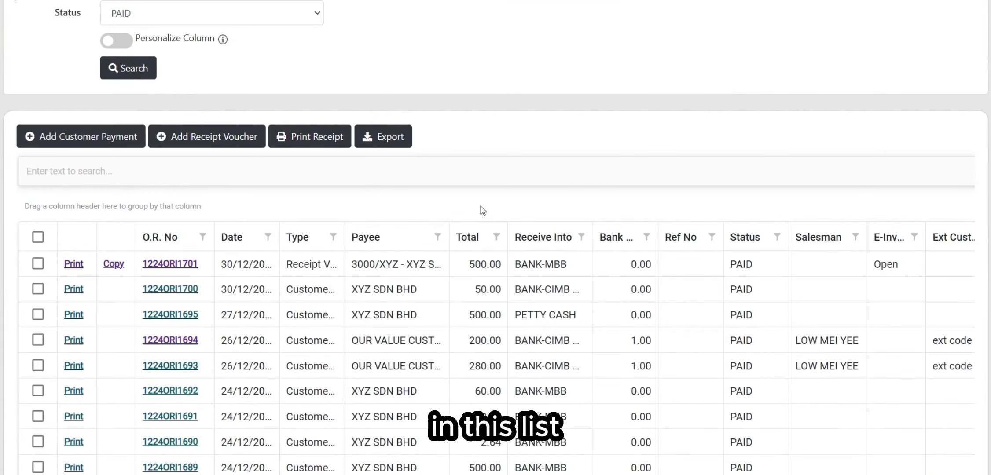
left_click(434, 173)
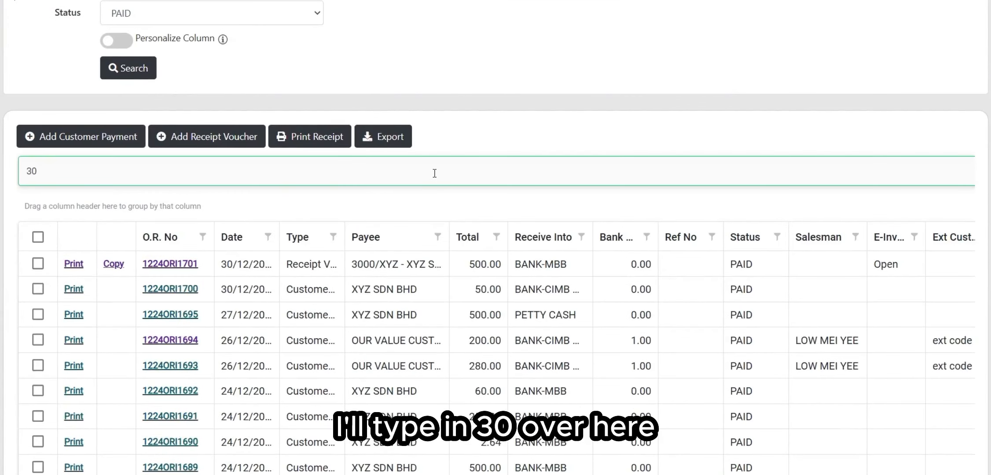
type("30")
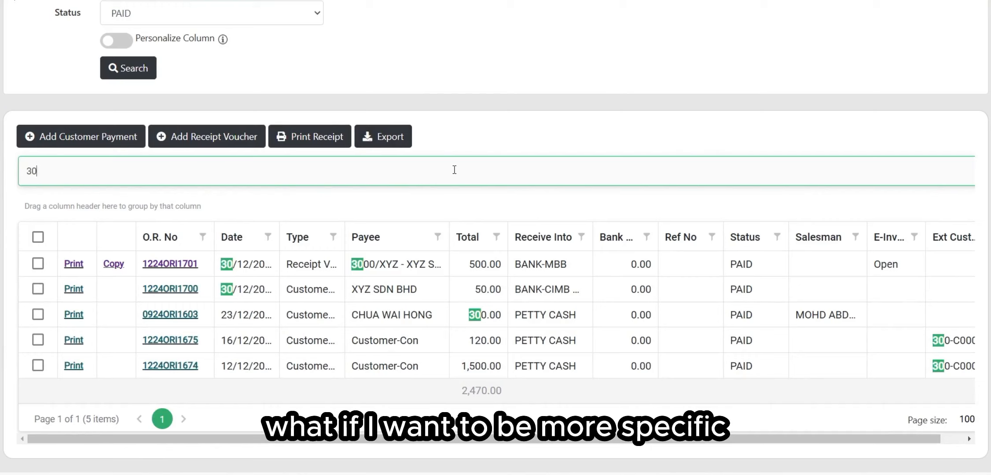
key("BackSpace")
key("BackSpace")
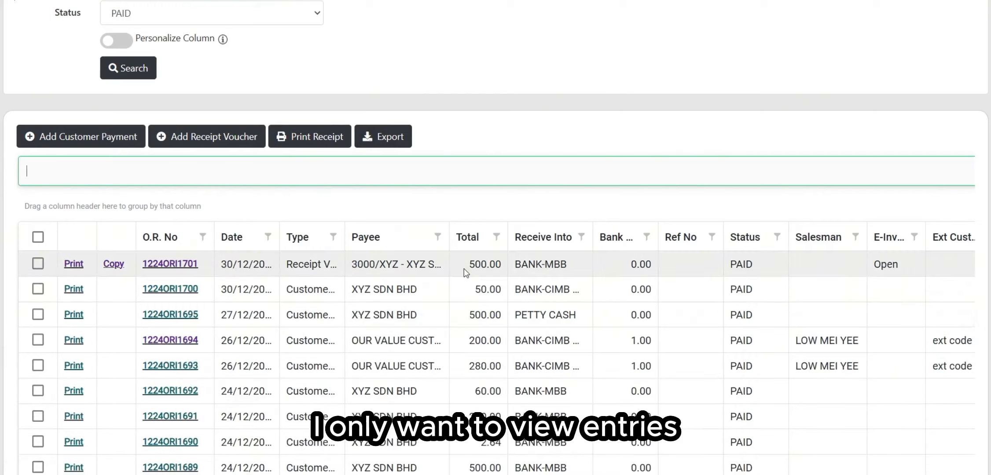
scroll(484, 270, "up", 1)
scroll(416, 176, "up", 1)
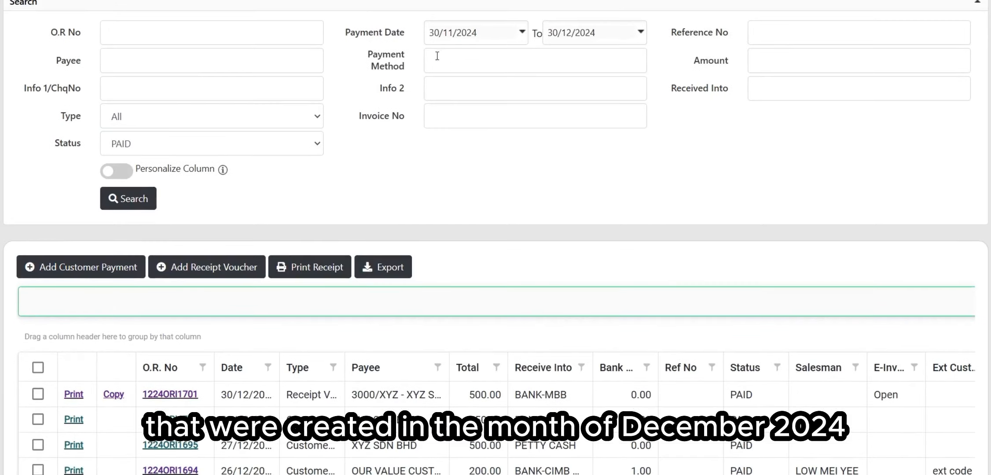
scroll(420, 176, "up", 1)
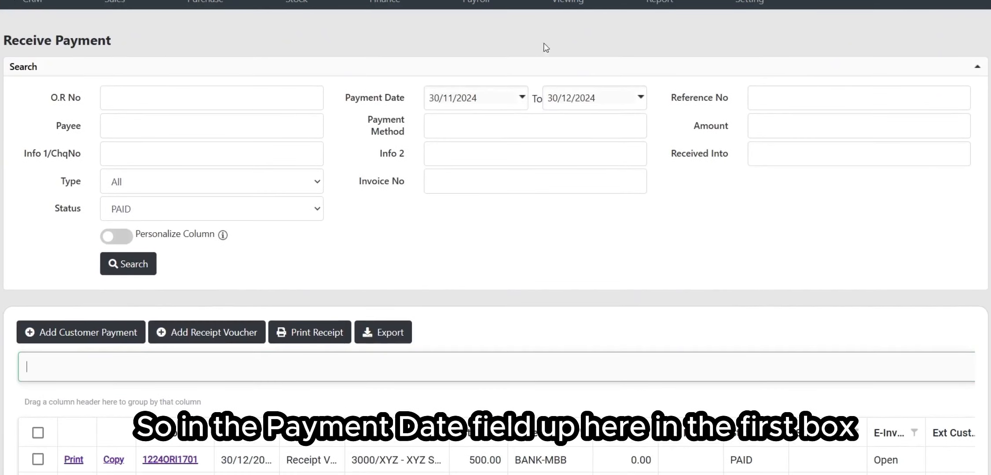
Step: Set the Payment Date range to 01/12/2024 through 31/12/2024
left_click(521, 97)
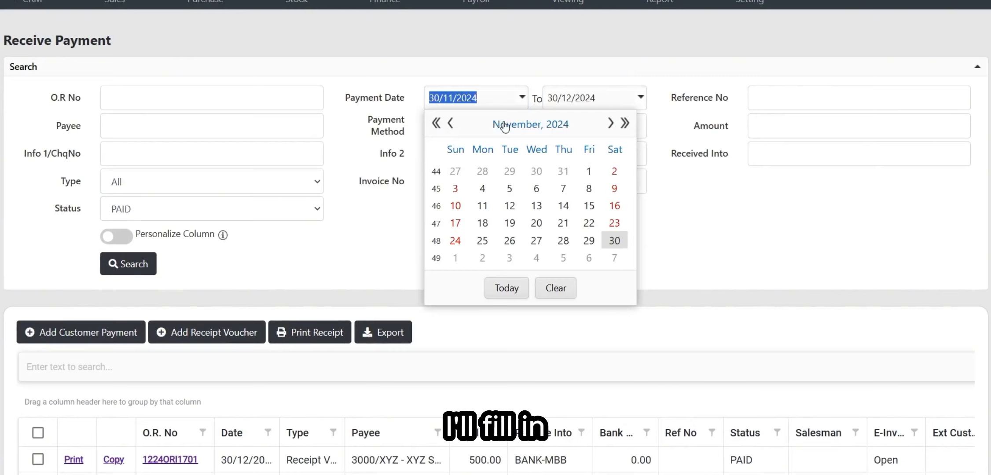
left_click(519, 125)
left_click(526, 124)
left_click(506, 205)
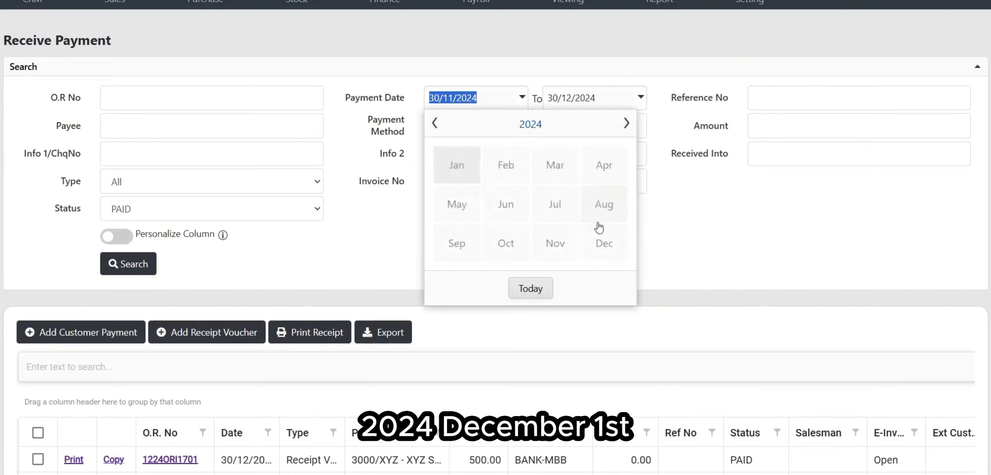
left_click(604, 243)
left_click(456, 172)
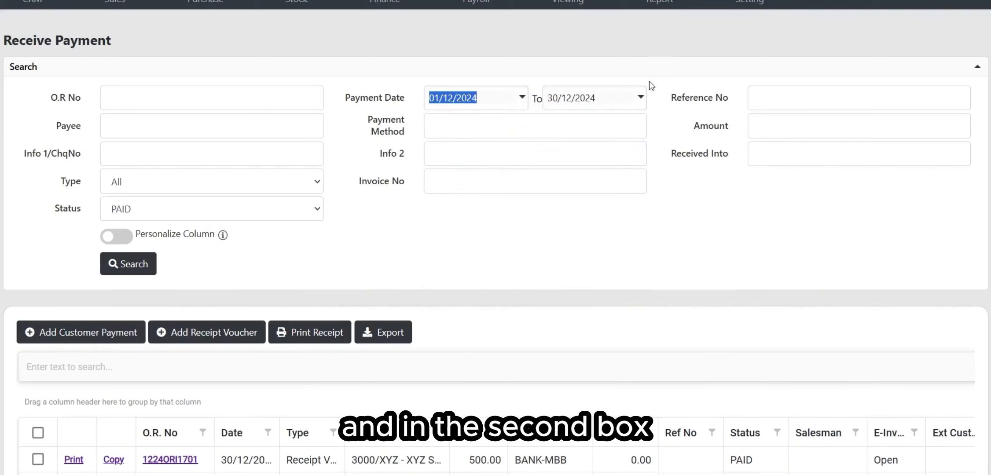
left_click(641, 97)
left_click(640, 125)
left_click(640, 124)
left_click(648, 208)
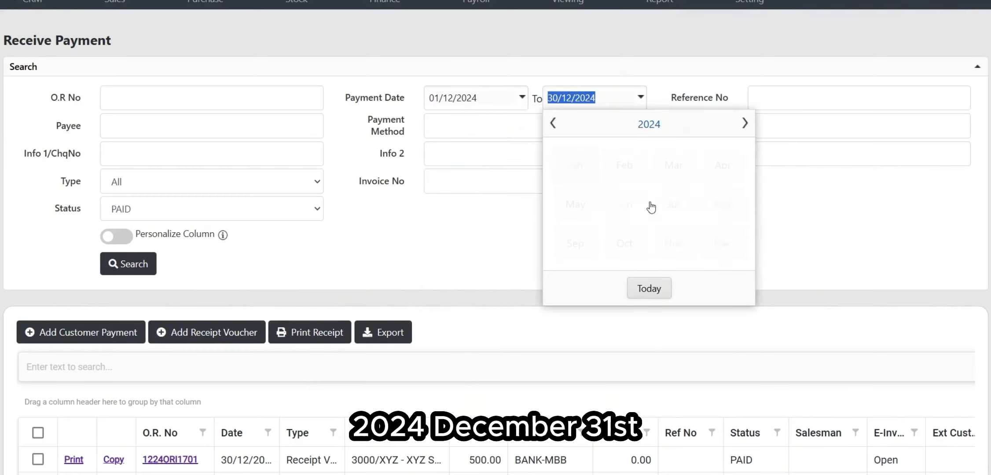
left_click(717, 243)
left_click(627, 241)
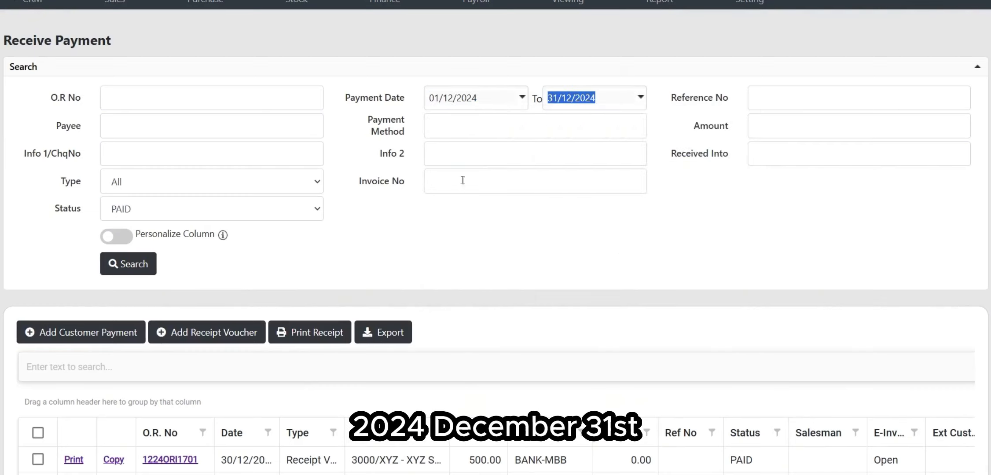
Step: Run the search and browse the 30 PAID receipts totalling 24,260.89
left_click(132, 267)
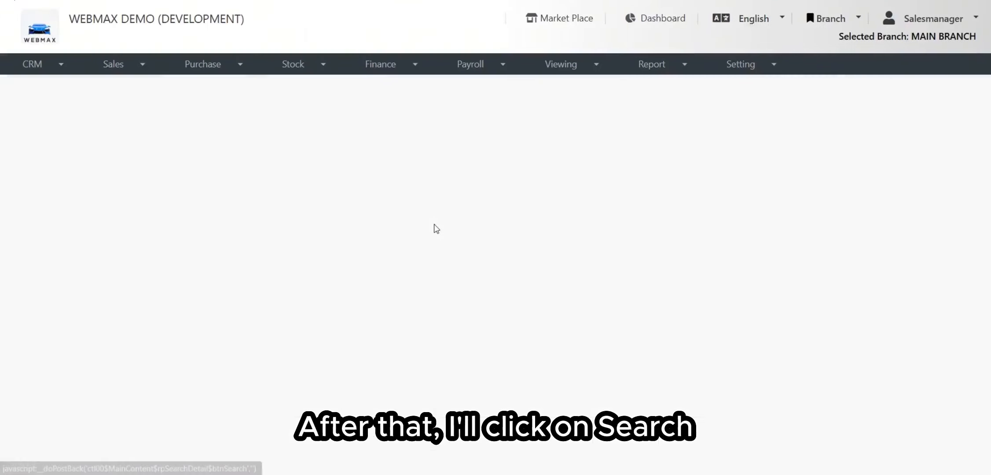
scroll(450, 216, "down", 7)
scroll(335, 179, "down", 10)
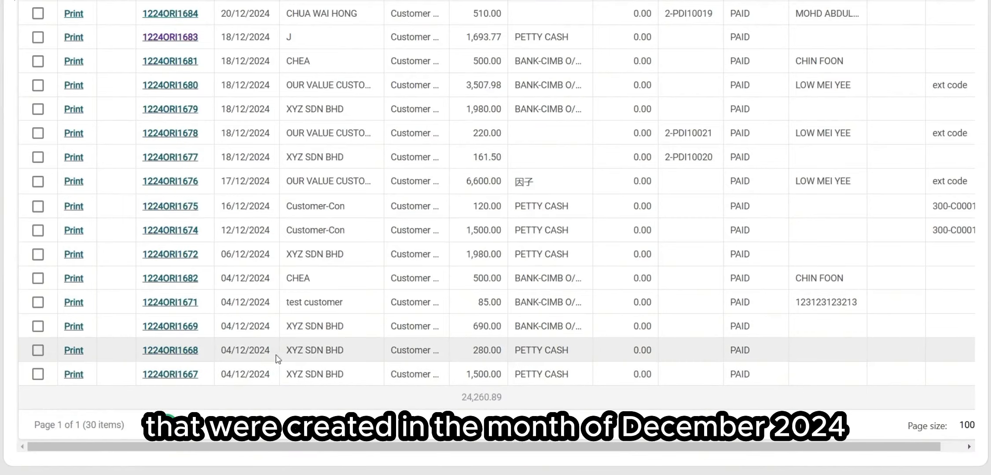
scroll(320, 284, "up", 6)
scroll(319, 283, "up", 7)
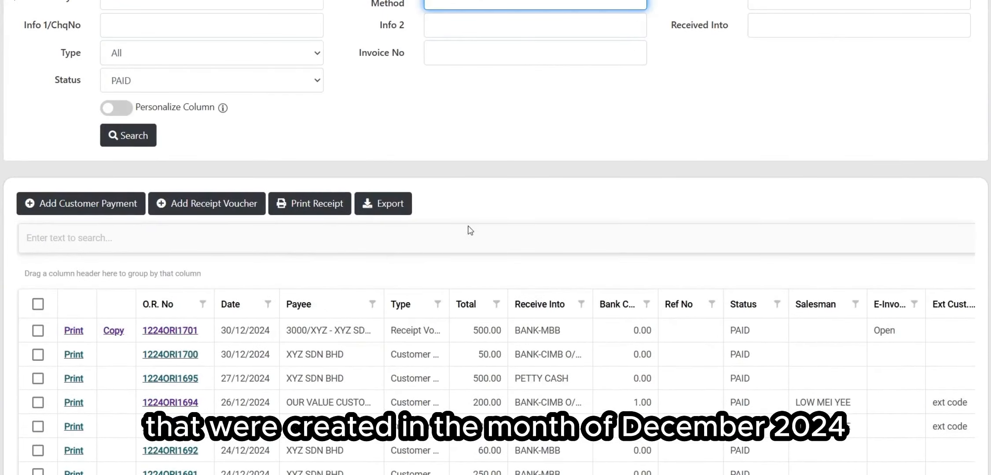
scroll(501, 205, "down", 4)
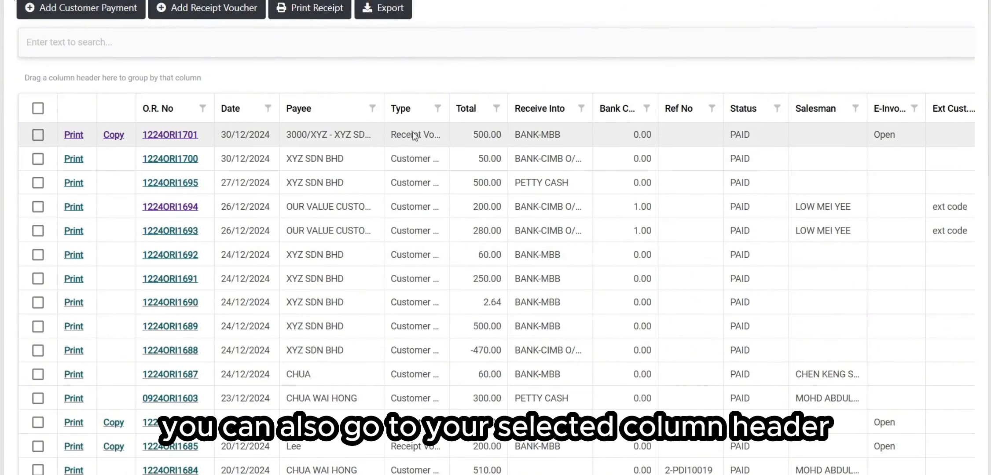
left_click(372, 107)
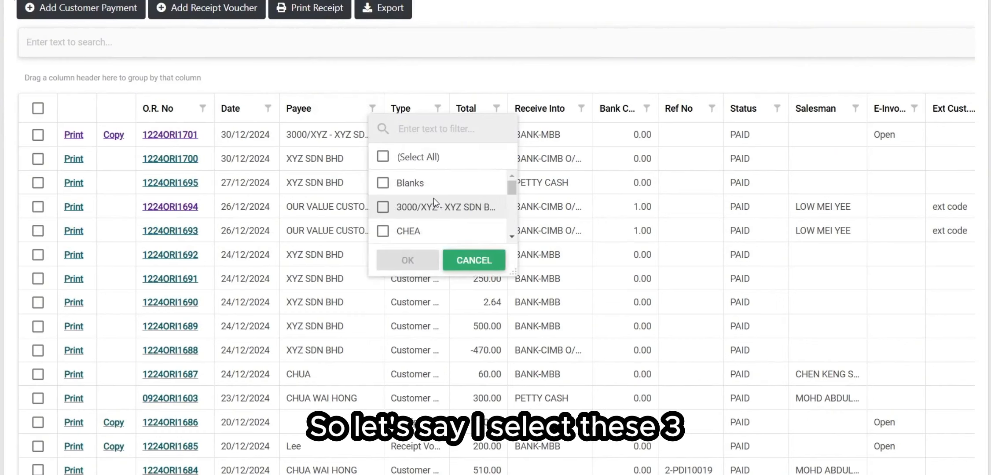
scroll(426, 208, "down", 2)
left_click(424, 190)
left_click(424, 214)
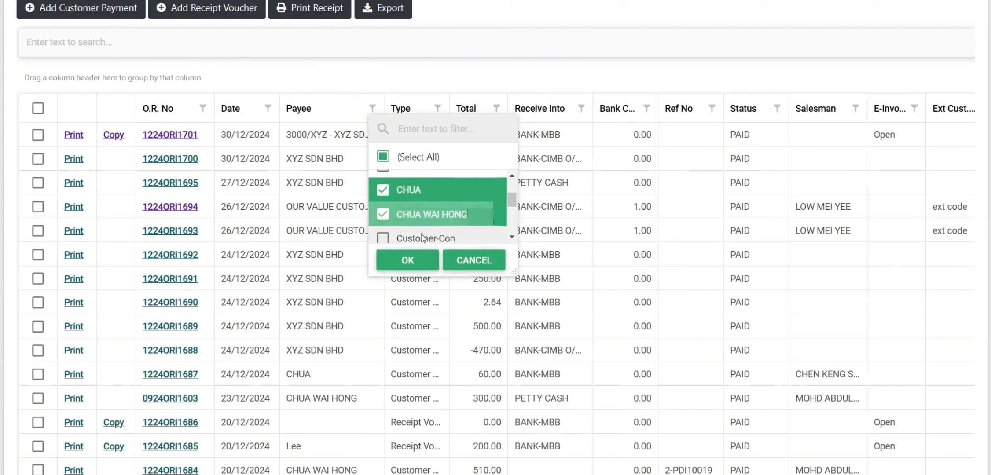
left_click(425, 238)
left_click(426, 264)
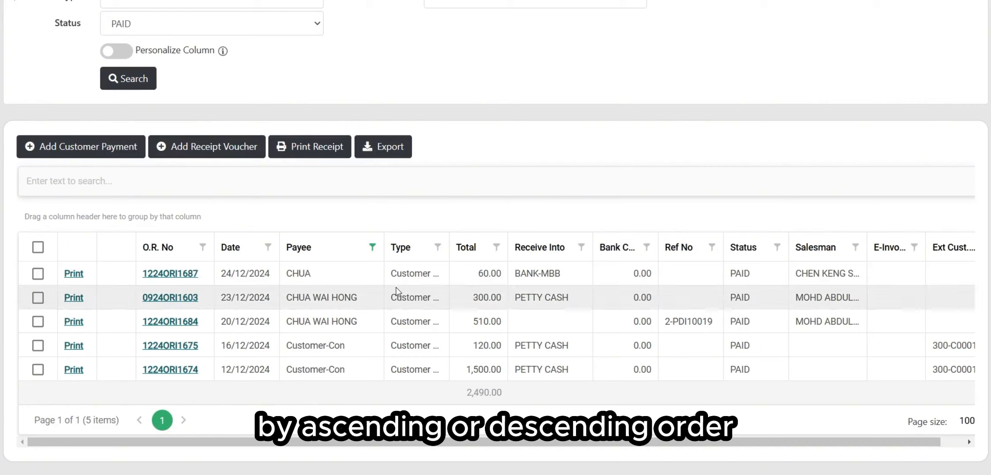
Step: Cycle the Date column sort until receipts run from 12/12/2024 to 24/12/2024
left_click(236, 250)
left_click(235, 251)
left_click(235, 251)
left_click(235, 251)
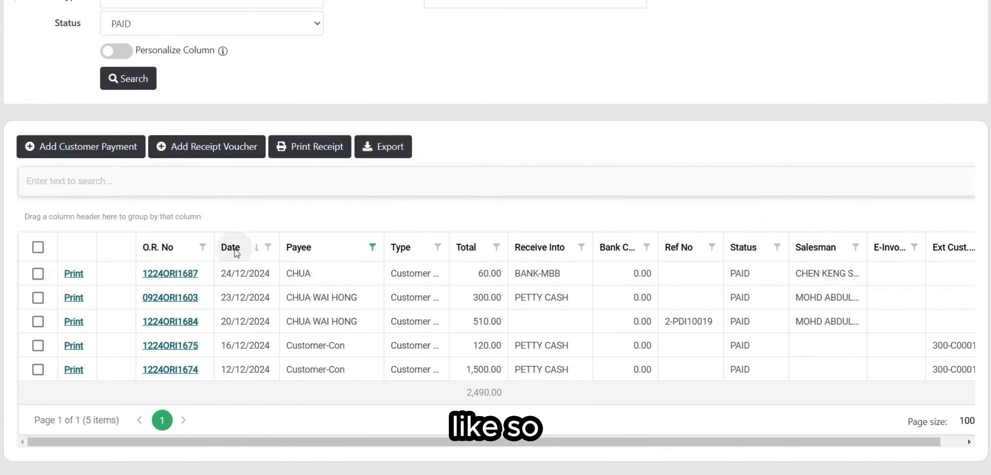
left_click(235, 250)
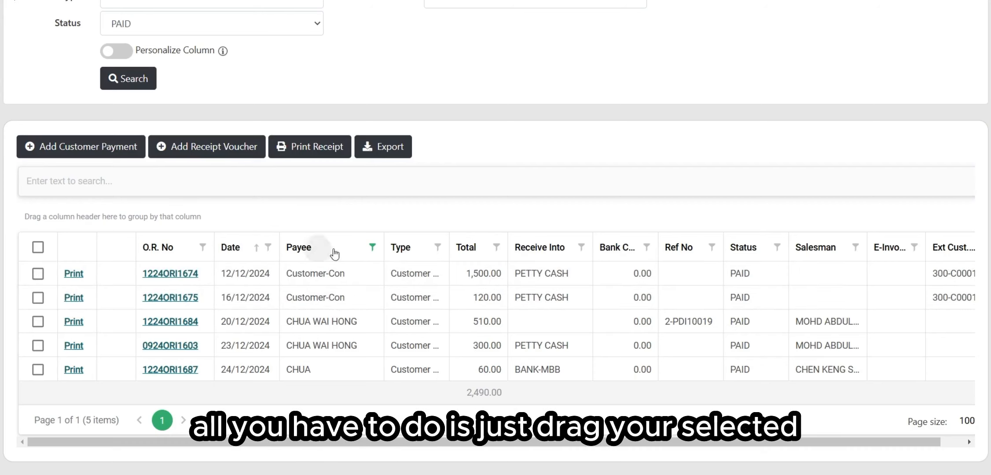
left_click_drag(332, 251, 118, 212)
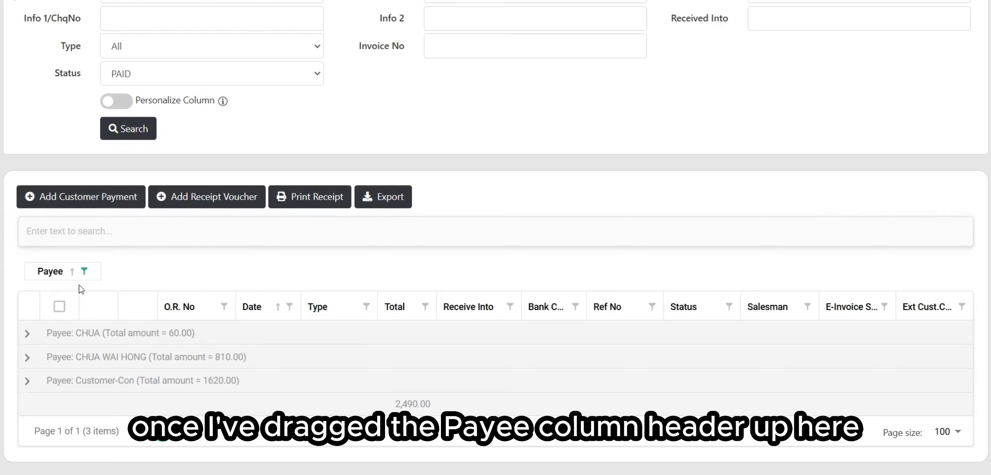
left_click(27, 333)
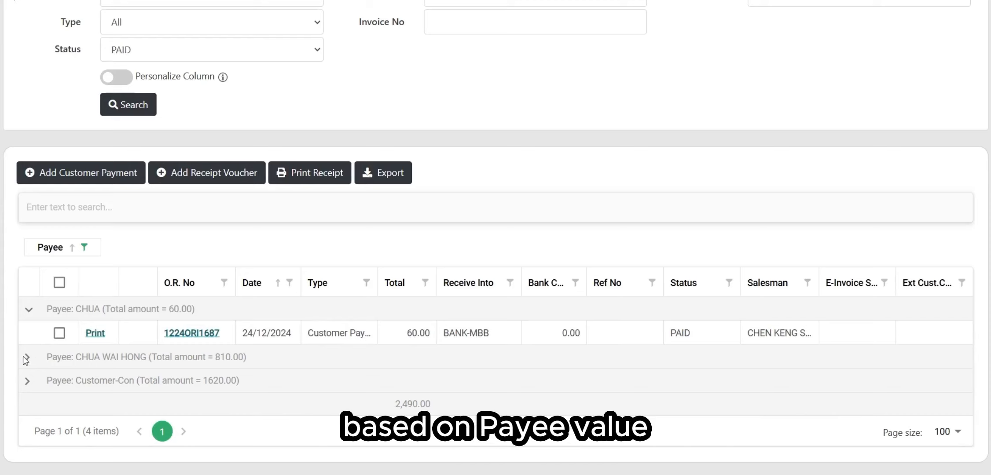
left_click(32, 311)
left_click(33, 327)
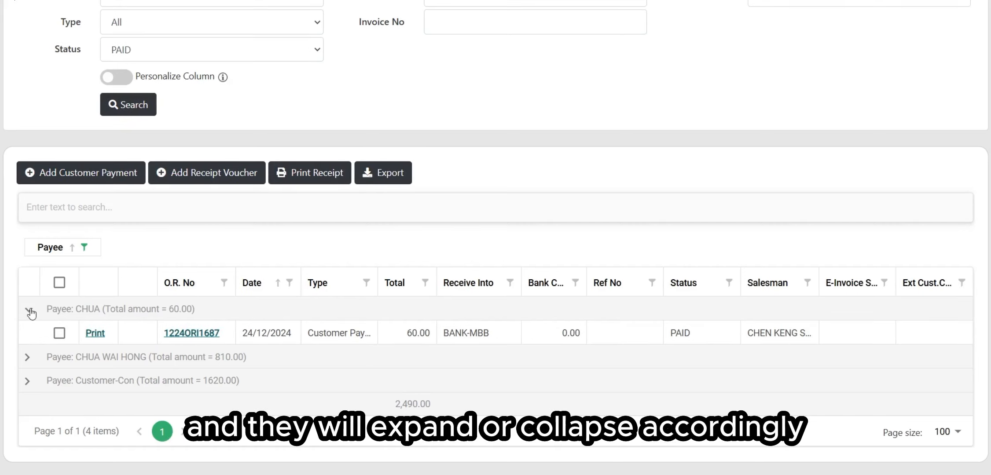
left_click(31, 312)
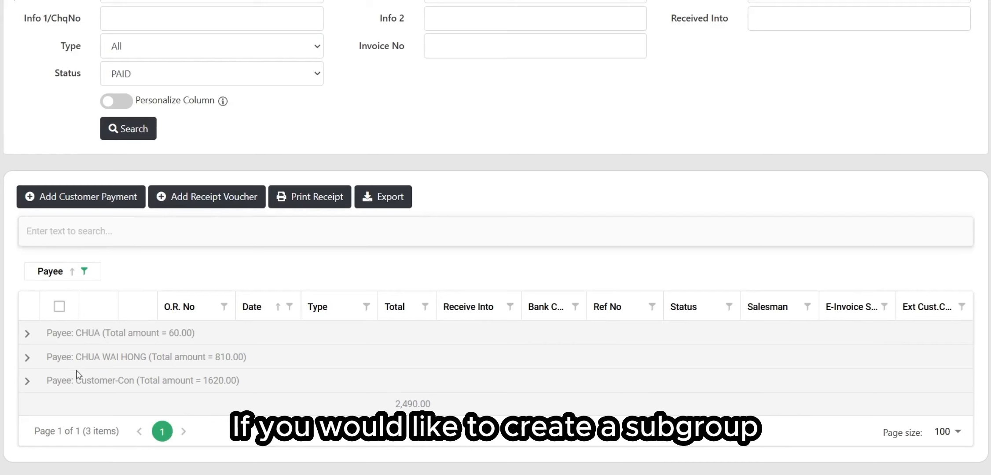
left_click(28, 357)
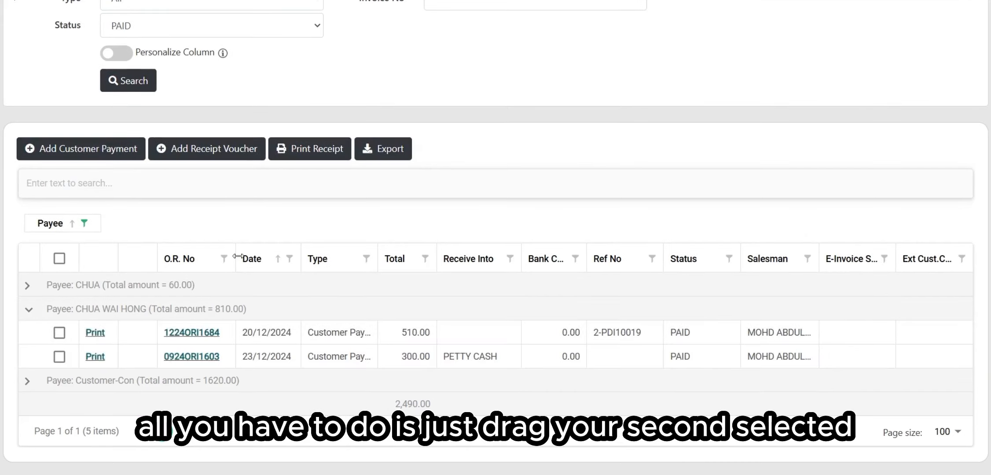
left_click_drag(259, 264, 183, 216)
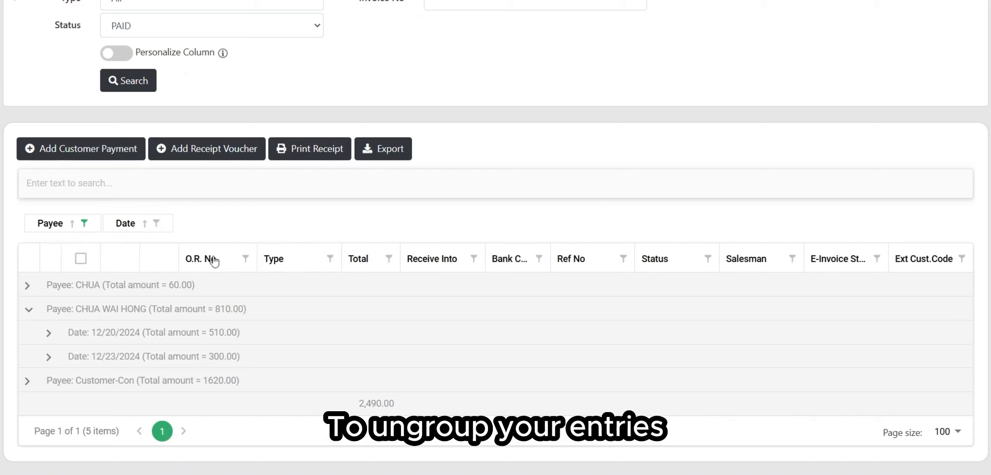
Step: Drag the Date and Payee group chips back into the header row, placing Payee after Total
left_click_drag(130, 236, 342, 272)
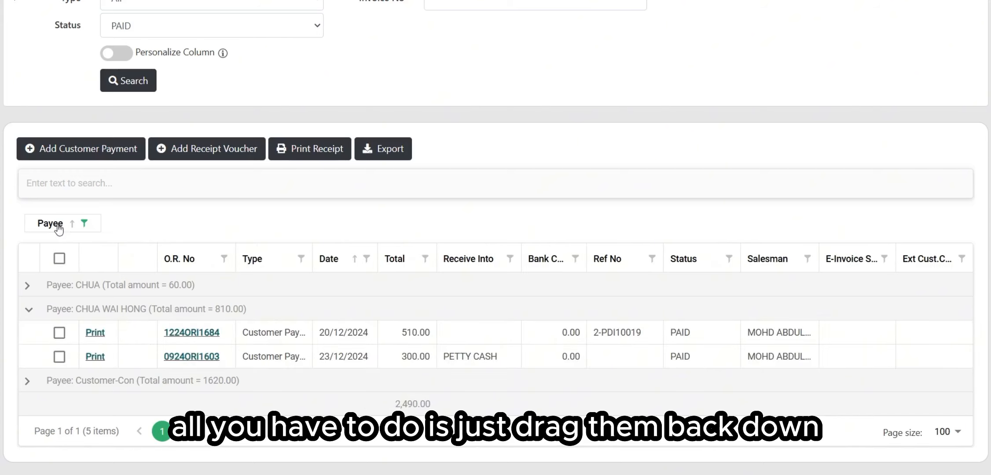
left_click_drag(56, 227, 423, 264)
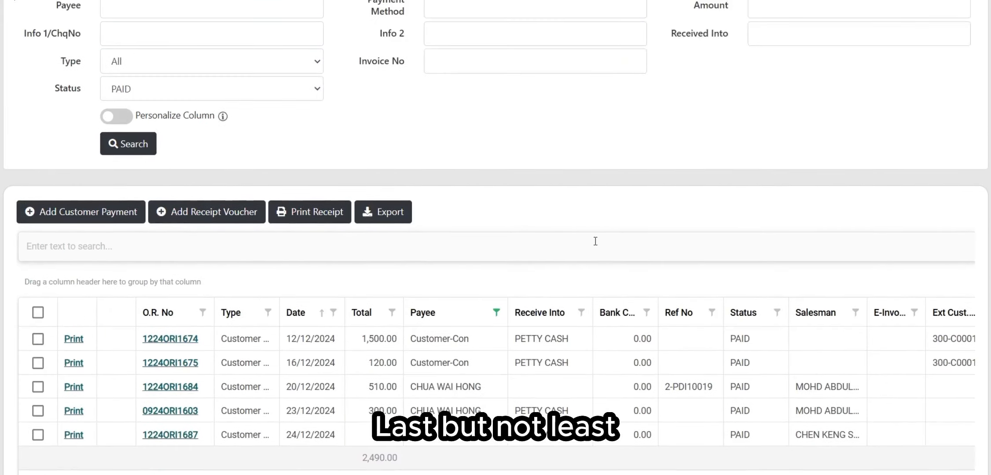
scroll(526, 178, "down", 2)
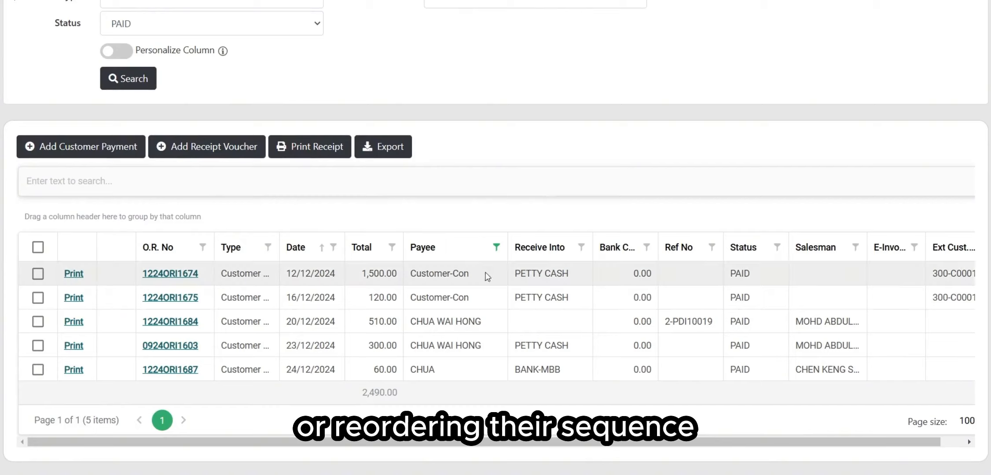
scroll(470, 274, "up", 5)
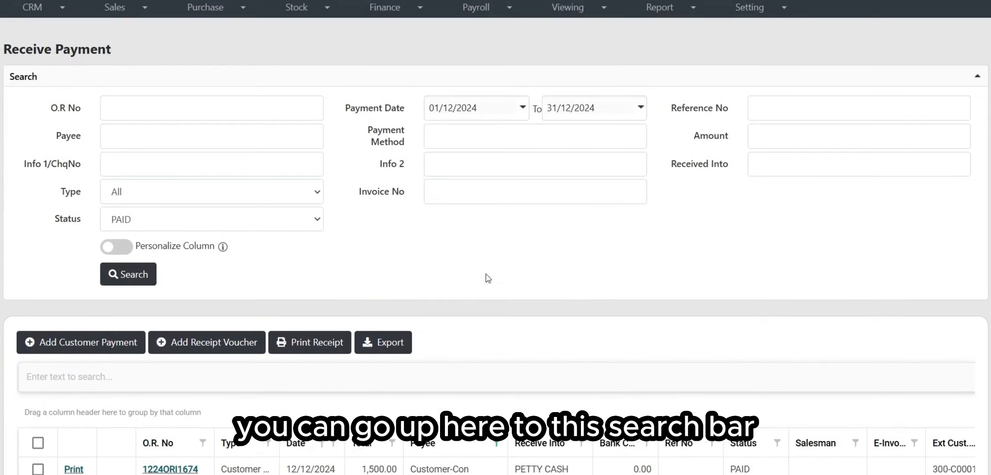
Step: Enable Personalize Column, move Total above Type in the column list, and update the grid
left_click(126, 257)
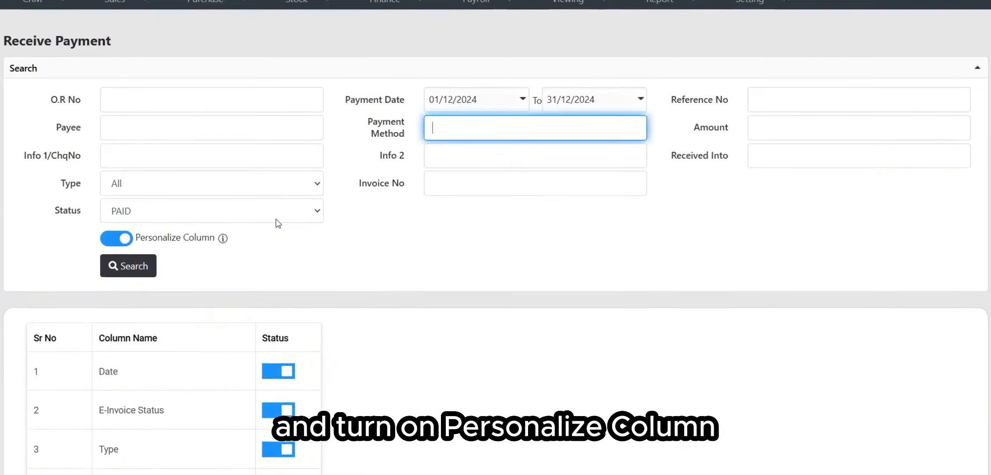
scroll(277, 223, "down", 4)
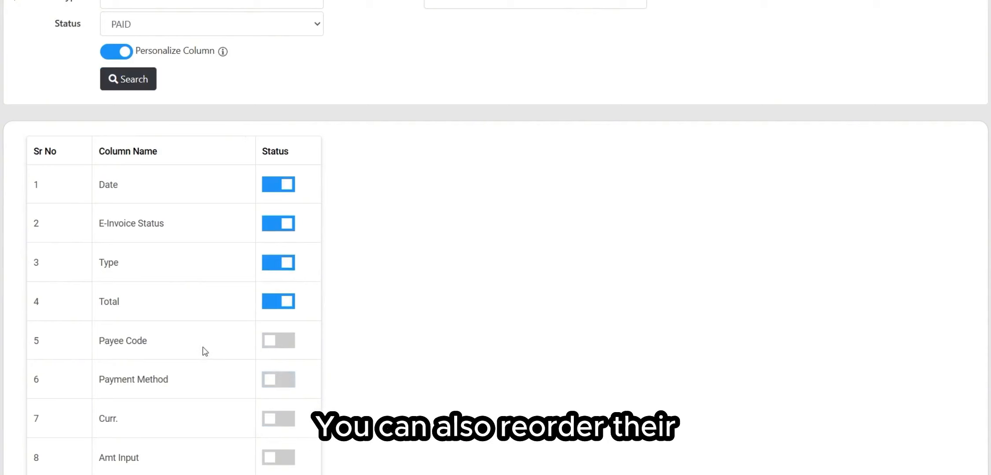
left_click_drag(161, 303, 172, 271)
scroll(372, 274, "down", 15)
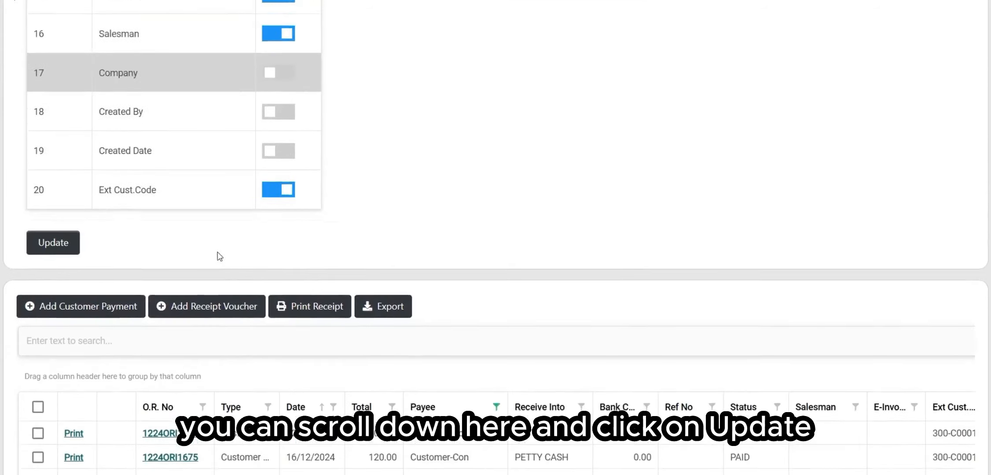
left_click(57, 247)
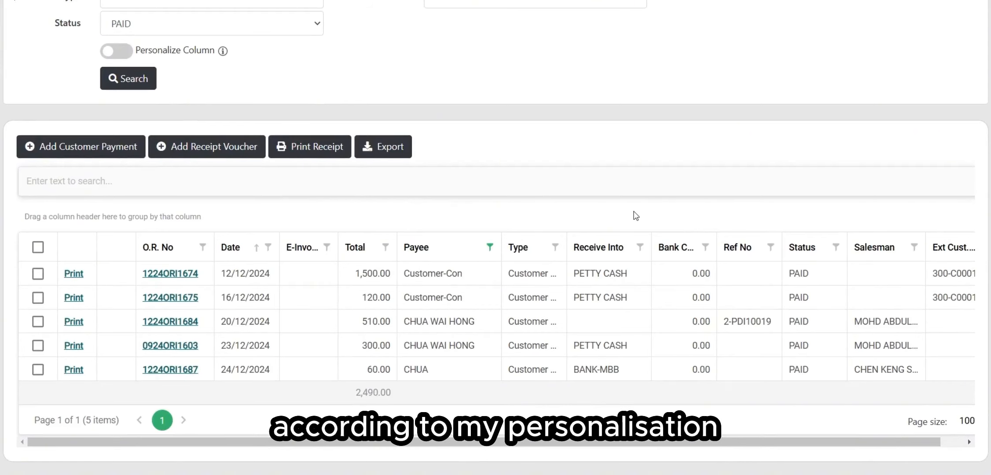
scroll(635, 216, "up", 5)
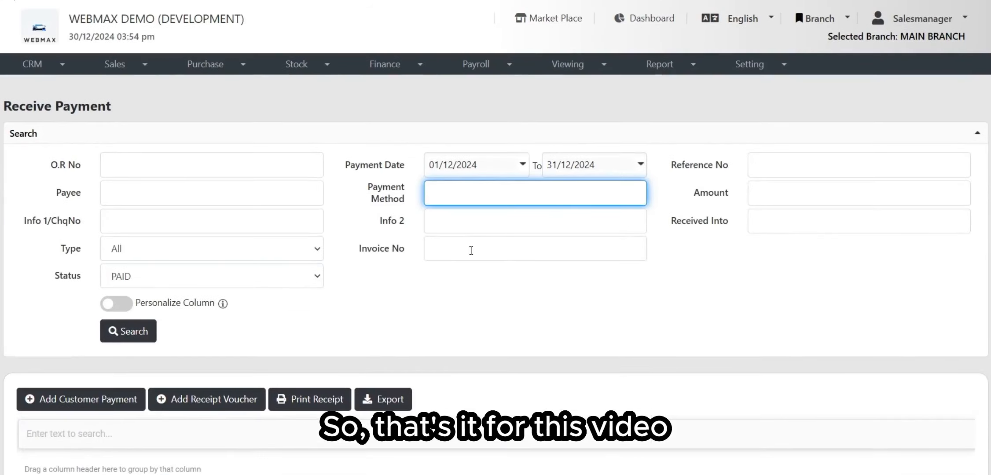